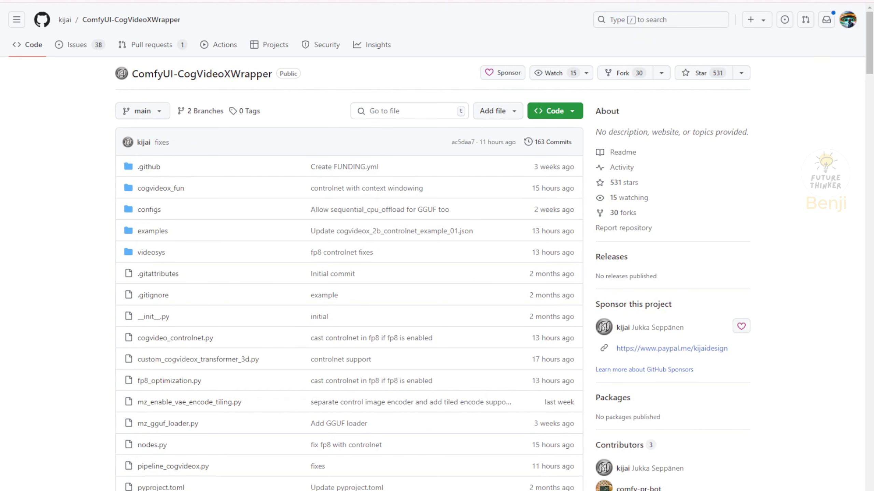
# Zoom in on the README and highlight the FreeNoise noise shuffling feature in the Update5 list
pyautogui.scroll(-10, 144, 433)
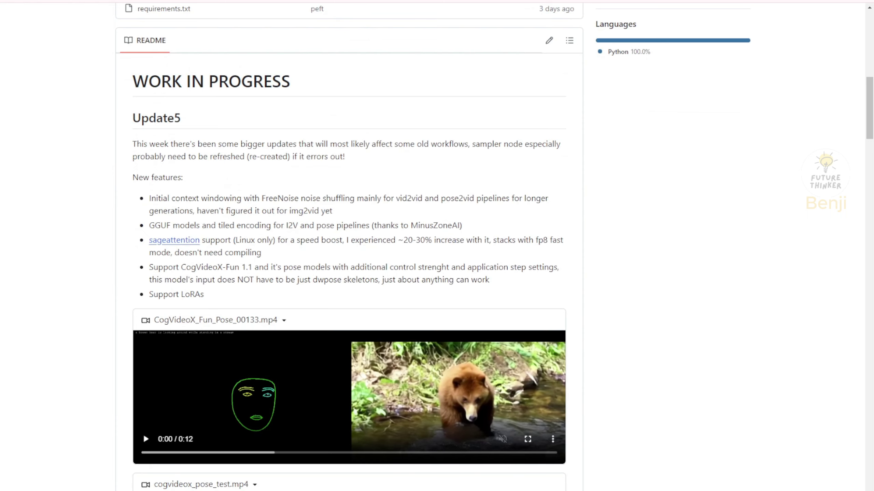
pyautogui.hotkey('ctrl', '+')
pyautogui.hotkey('ctrl', '+')
pyautogui.hotkey('ctrl', '+')
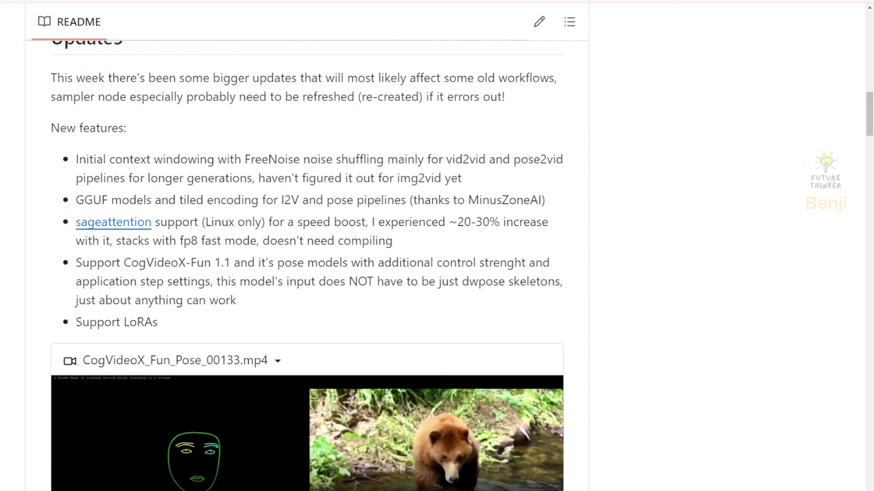
pyautogui.moveTo(268, 159); pyautogui.dragTo(308, 159)
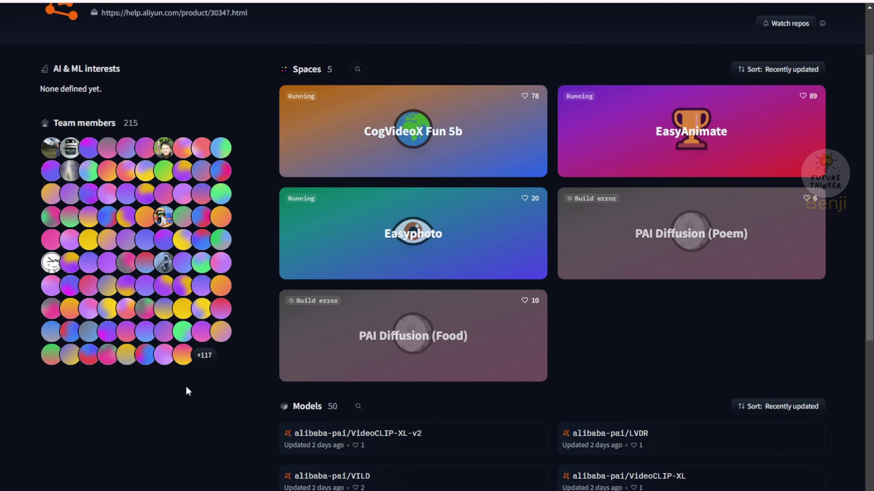
pyautogui.scroll(1, 127, 49)
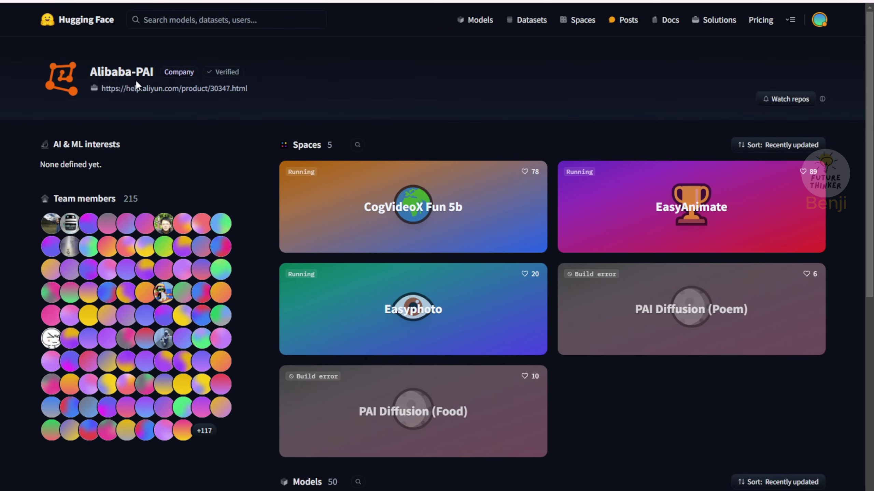
# Scroll the Alibaba-PAI page past its Spaces cards down to the Models list
pyautogui.scroll(-4, 237, 268)
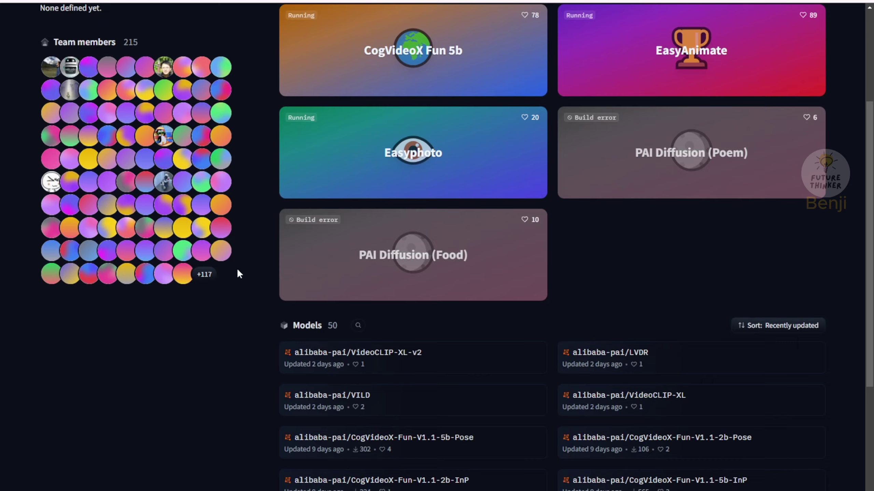
pyautogui.scroll(-4, 239, 274)
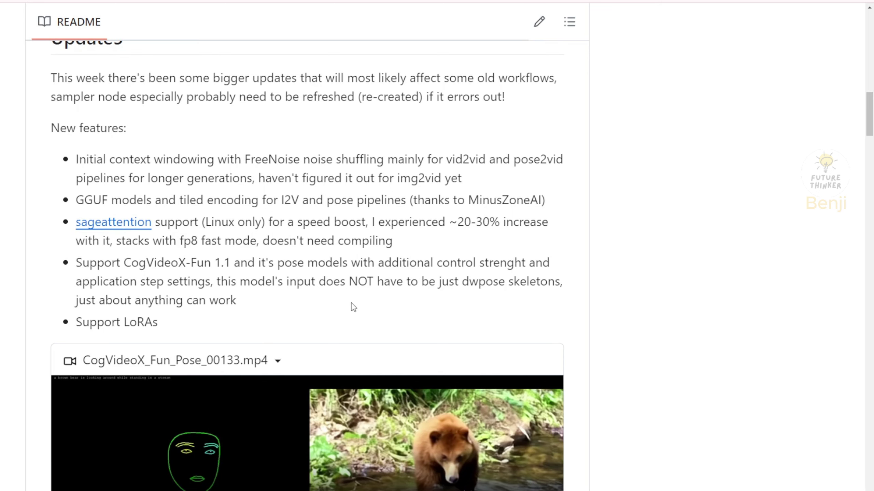
# Highlight the pose pipeline and pose model mentions, then briefly play the bear and wolf demo videos
pyautogui.moveTo(325, 200); pyautogui.dragTo(408, 200)
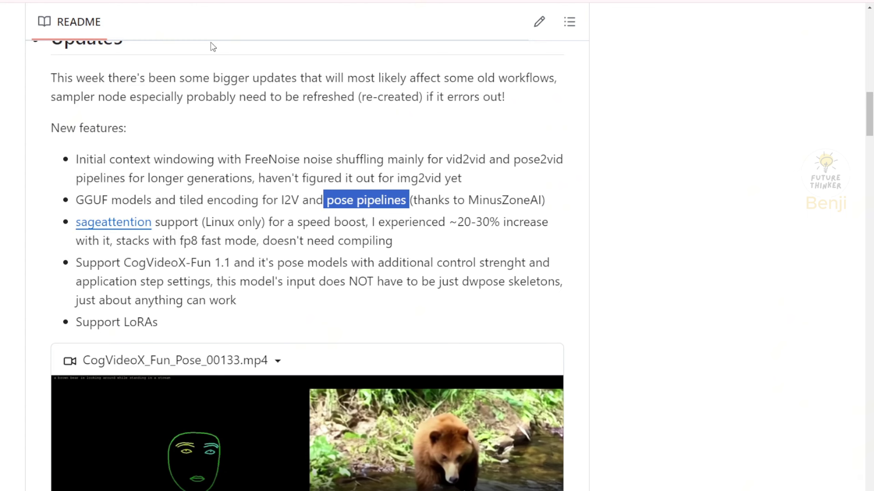
pyautogui.moveTo(278, 262); pyautogui.dragTo(325, 262)
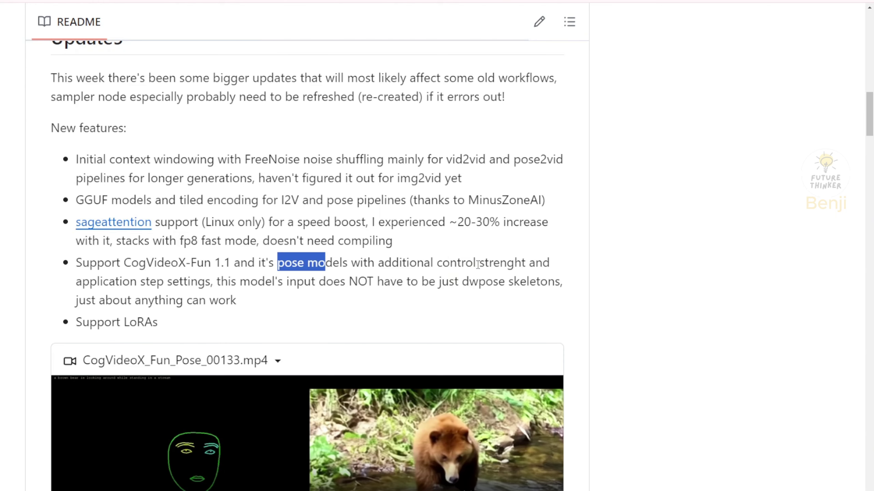
pyautogui.scroll(-8, 118, 299)
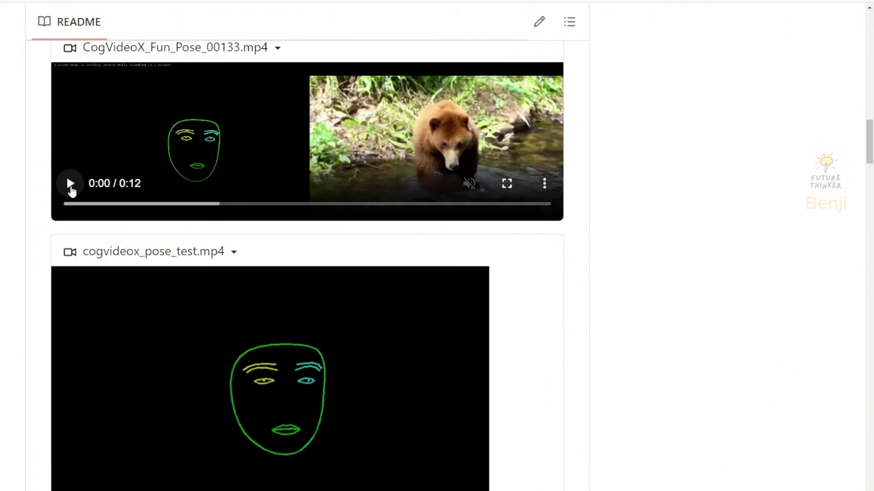
pyautogui.click(71, 183)
pyautogui.click(71, 183)
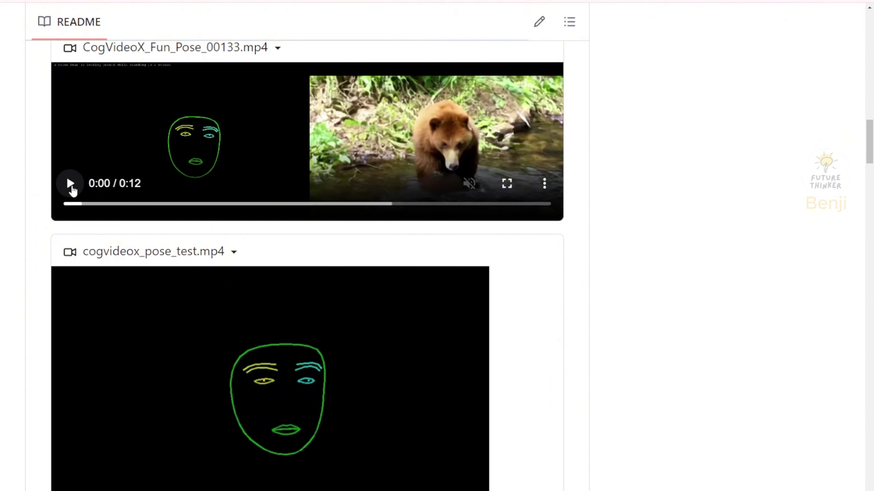
pyautogui.scroll(-7, 72, 192)
pyautogui.click(70, 468)
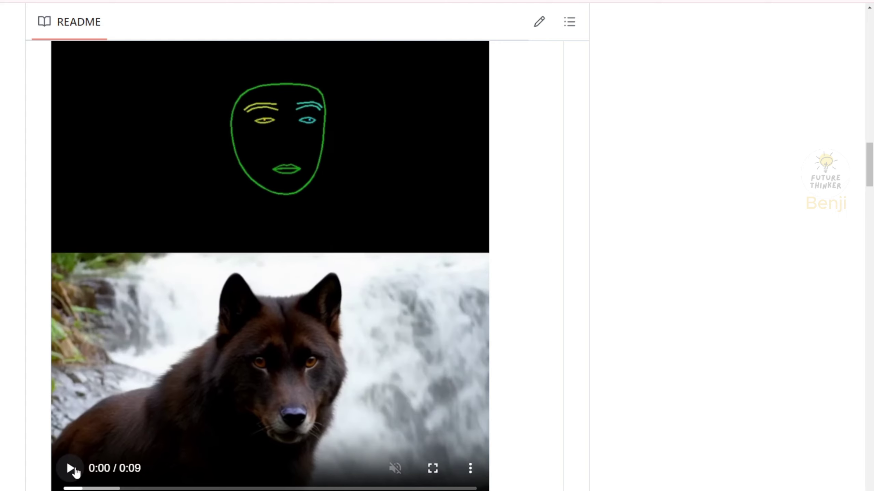
pyautogui.click(70, 468)
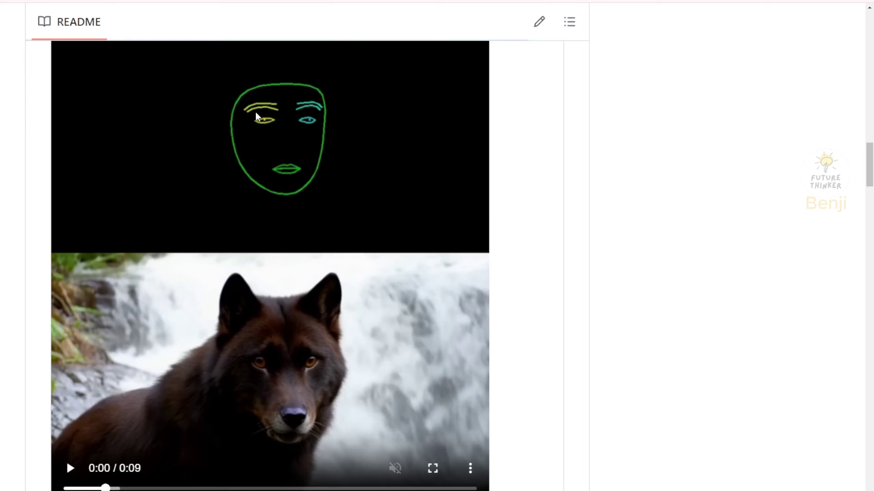
pyautogui.scroll(3, 285, 141)
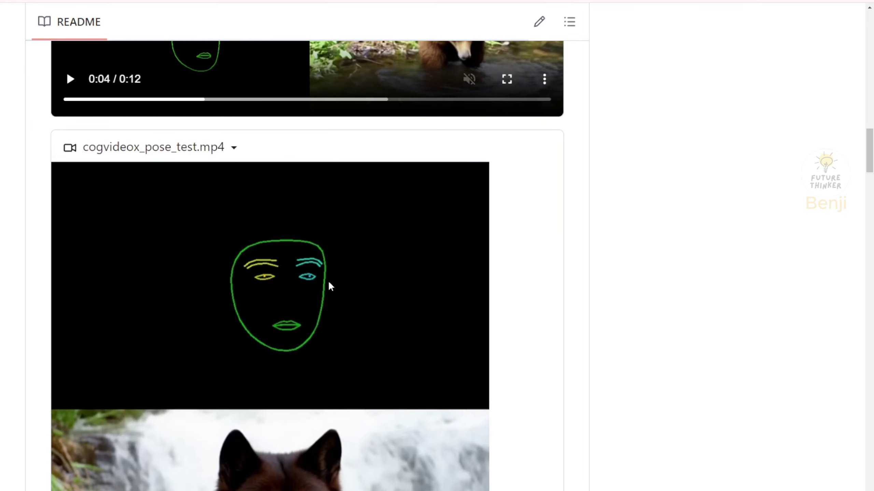
pyautogui.scroll(7, 292, 277)
pyautogui.scroll(2, 292, 277)
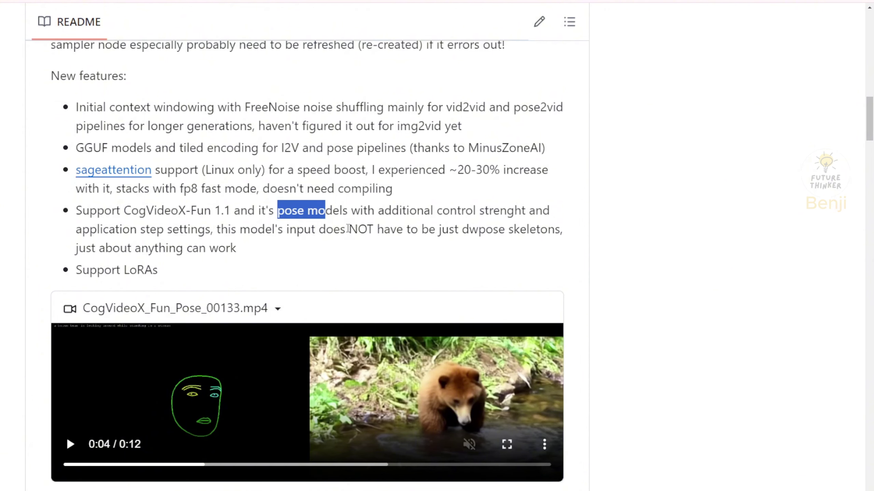
# Highlight 'dwpose skeletons', restore normal page zoom, and scroll down to the pose test video
pyautogui.moveTo(469, 230); pyautogui.dragTo(547, 227)
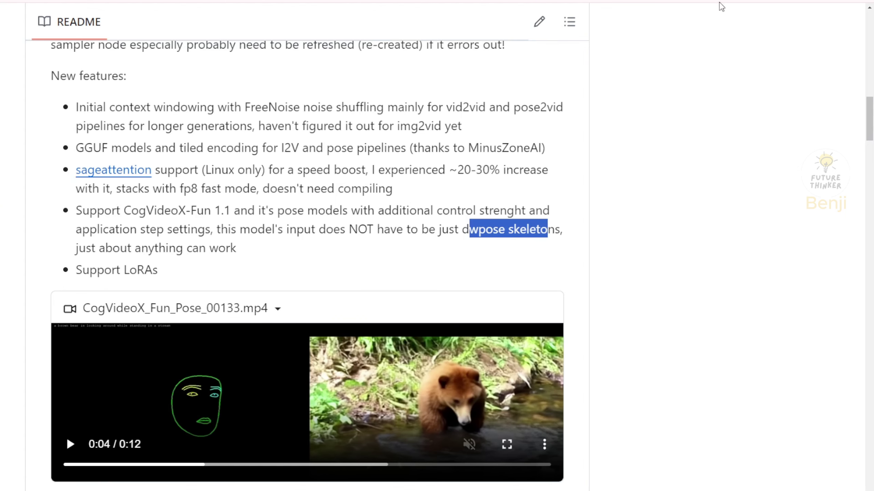
pyautogui.hotkey('ctrl', '-')
pyautogui.hotkey('ctrl', '-')
pyautogui.scroll(-5, 604, 269)
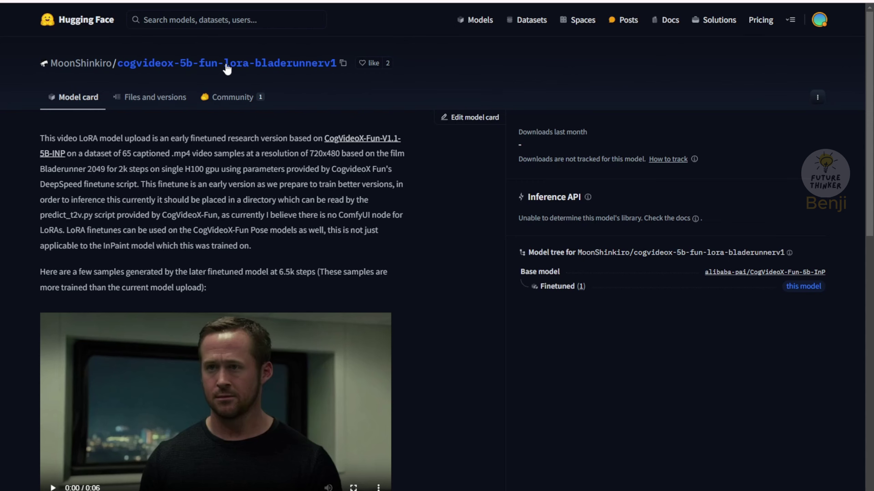
# Scroll through the Blade Runner LoRA model card's description and sample videos
pyautogui.scroll(-3, 183, 209)
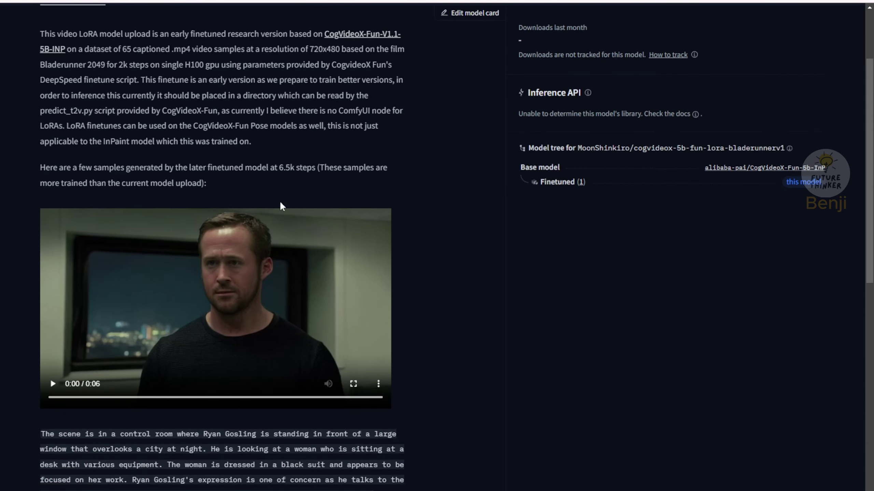
pyautogui.scroll(3, 192, 200)
pyautogui.scroll(-3, 217, 396)
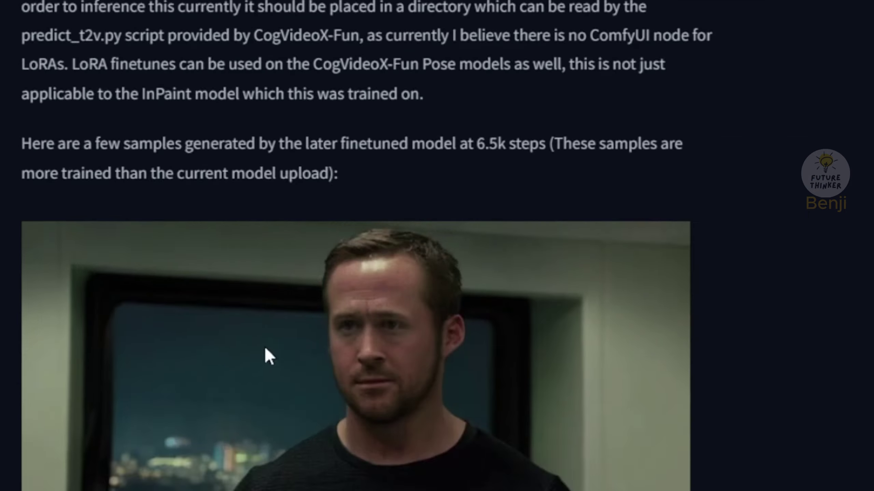
pyautogui.scroll(3, 168, 279)
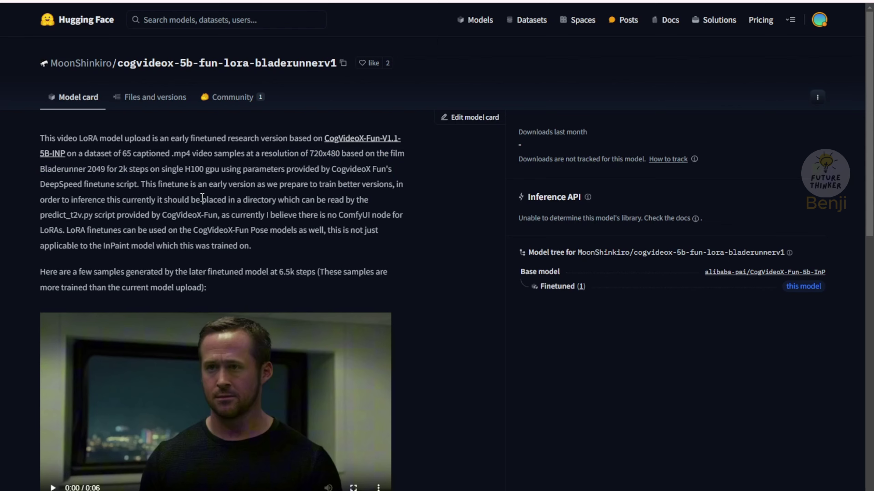
pyautogui.scroll(-15, 177, 257)
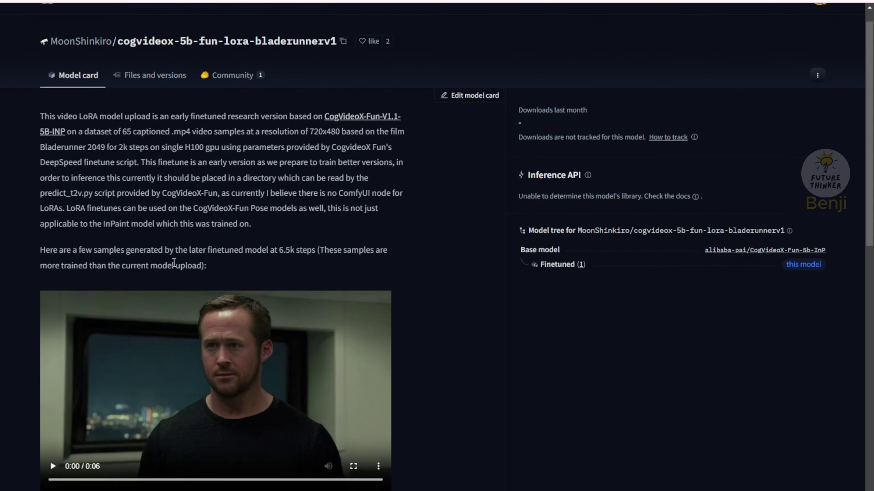
pyautogui.scroll(15, 172, 267)
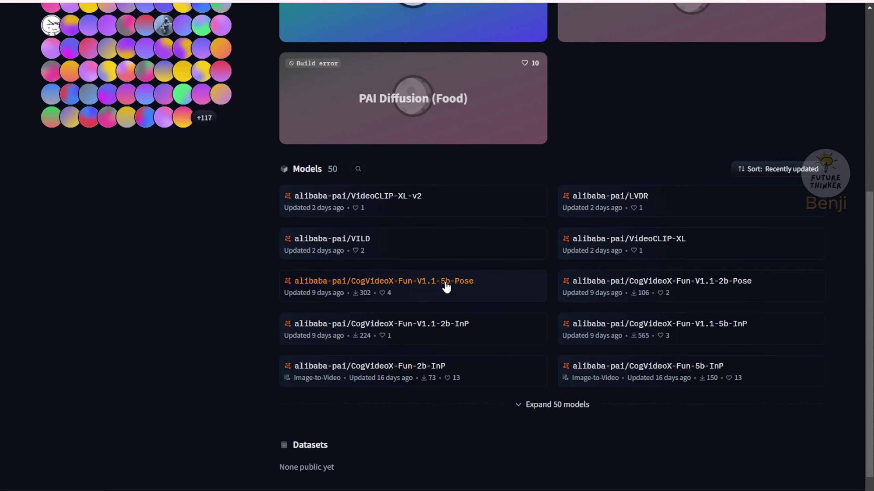
# Open the alibaba-pai/CogVideoX-Fun-V1.1-5b-Pose model and view its Files and versions
pyautogui.click(452, 285)
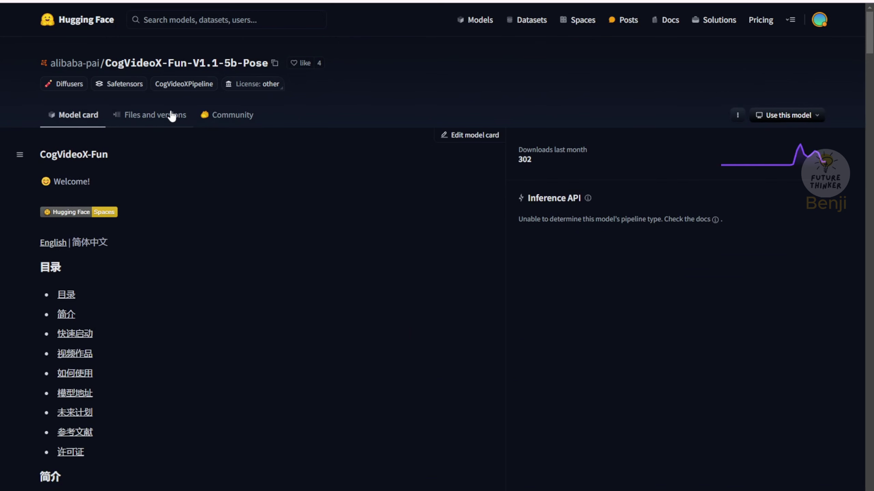
pyautogui.click(132, 115)
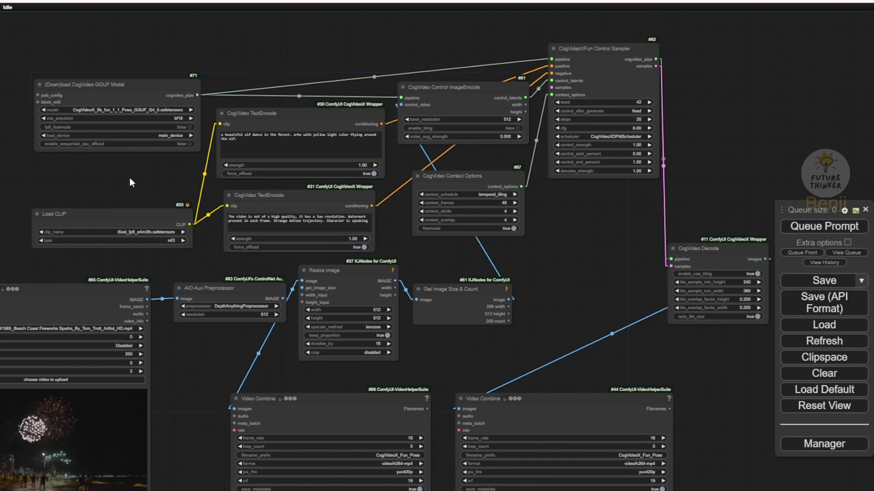
pyautogui.scroll(7, 192, 79)
pyautogui.moveTo(189, 82); pyautogui.dragTo(497, 127)
pyautogui.scroll(4, 496, 131)
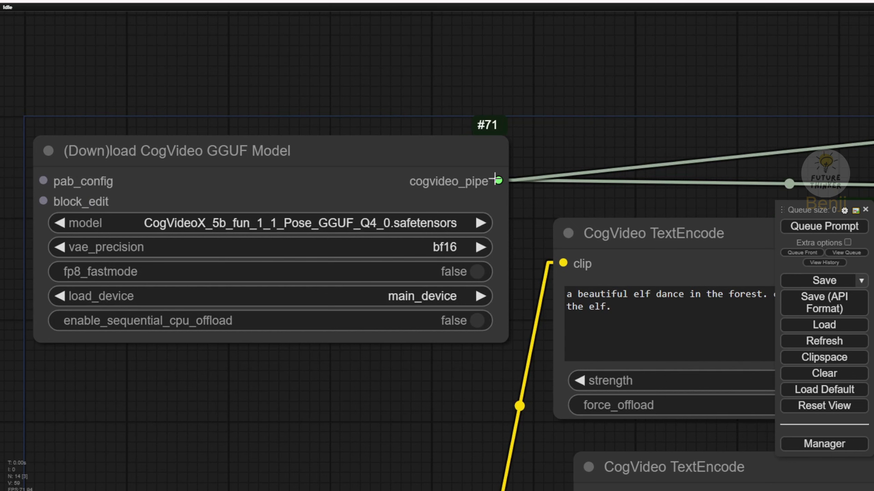
pyautogui.click(435, 222)
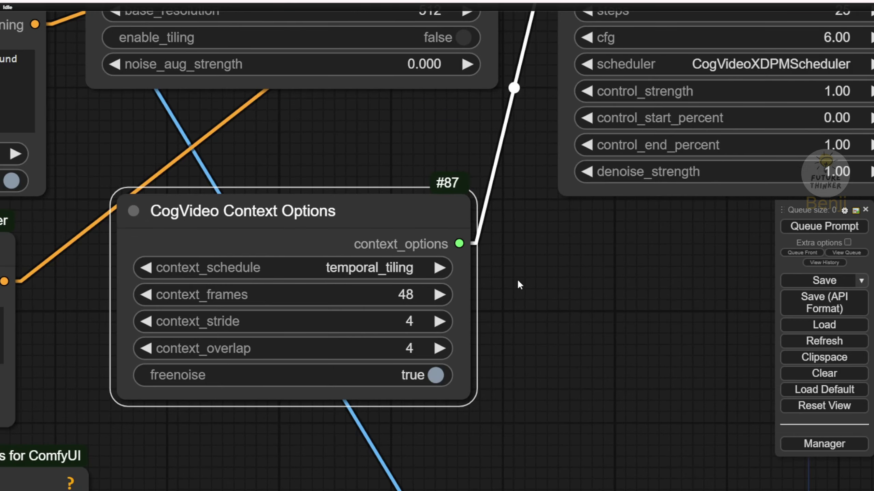
pyautogui.moveTo(526, 247); pyautogui.dragTo(485, 377)
pyautogui.scroll(-2, 485, 376)
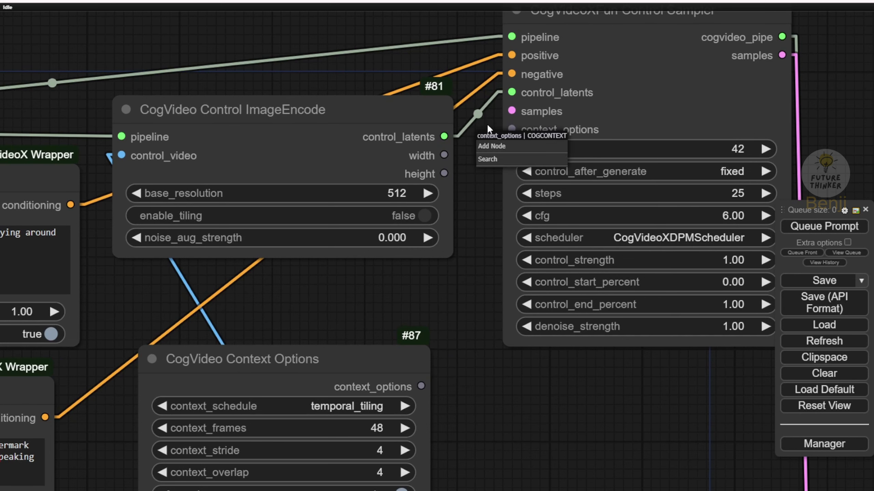
# Reconnect the Control Sampler's context_options input to the Context Options node's output
pyautogui.moveTo(511, 130); pyautogui.dragTo(483, 160)
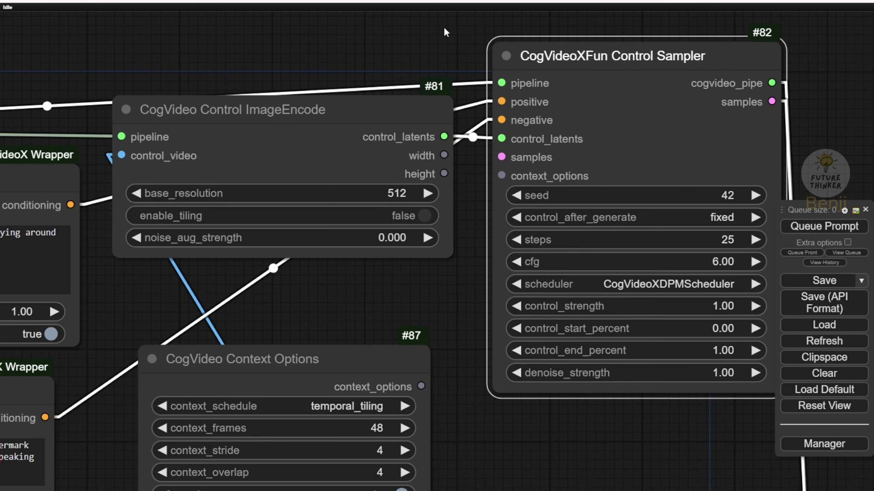
pyautogui.moveTo(445, 29); pyautogui.dragTo(387, 83)
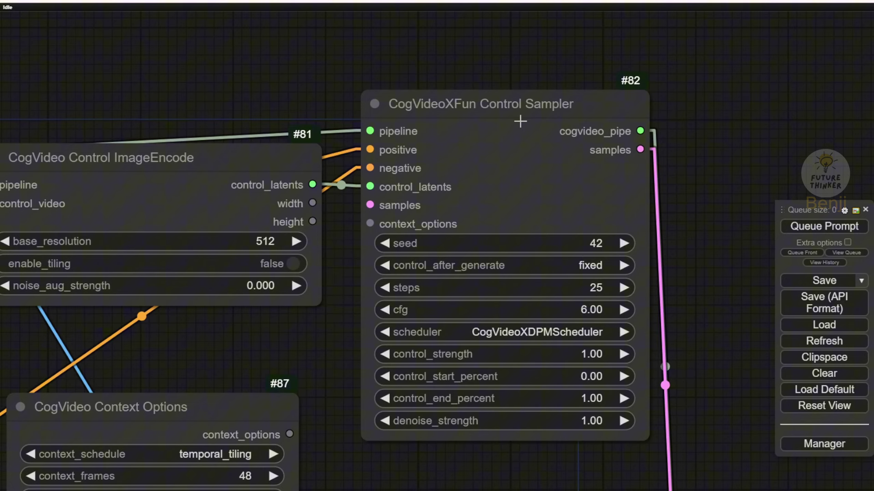
pyautogui.moveTo(345, 292); pyautogui.dragTo(405, 210)
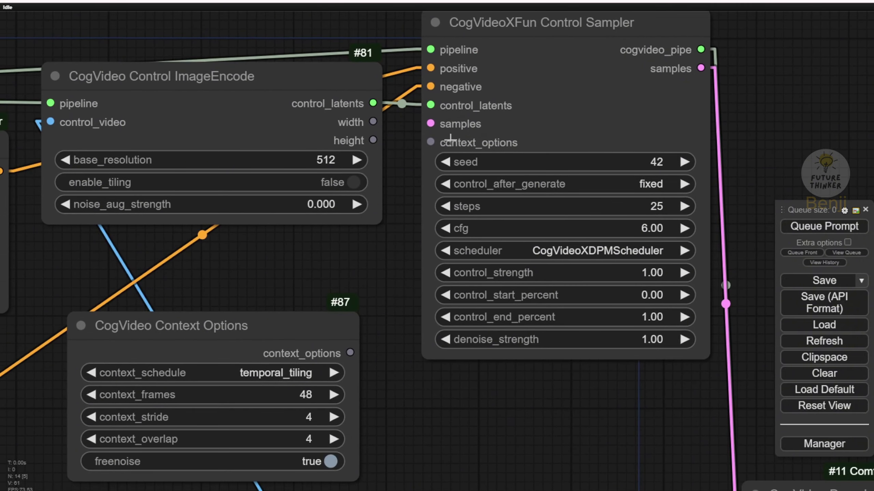
pyautogui.scroll(6, 446, 142)
pyautogui.scroll(-6, 535, 148)
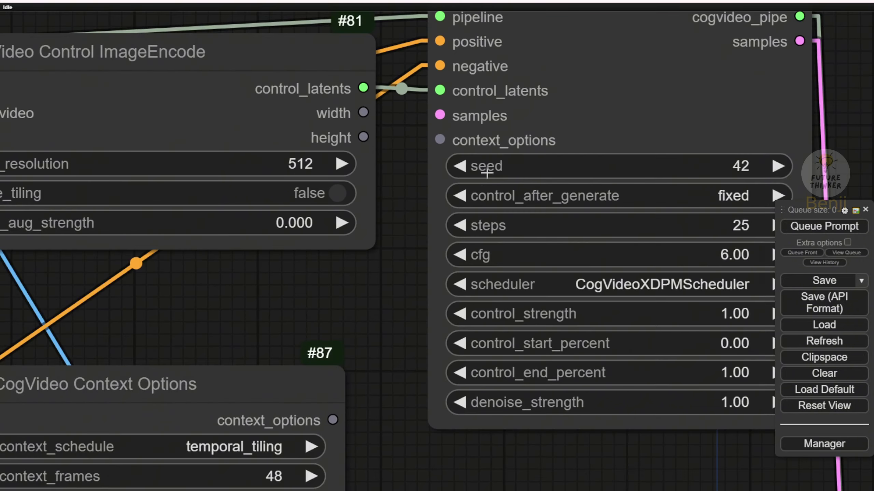
pyautogui.moveTo(429, 176); pyautogui.dragTo(413, 147)
pyautogui.moveTo(432, 118); pyautogui.dragTo(427, 422)
pyautogui.click(415, 258)
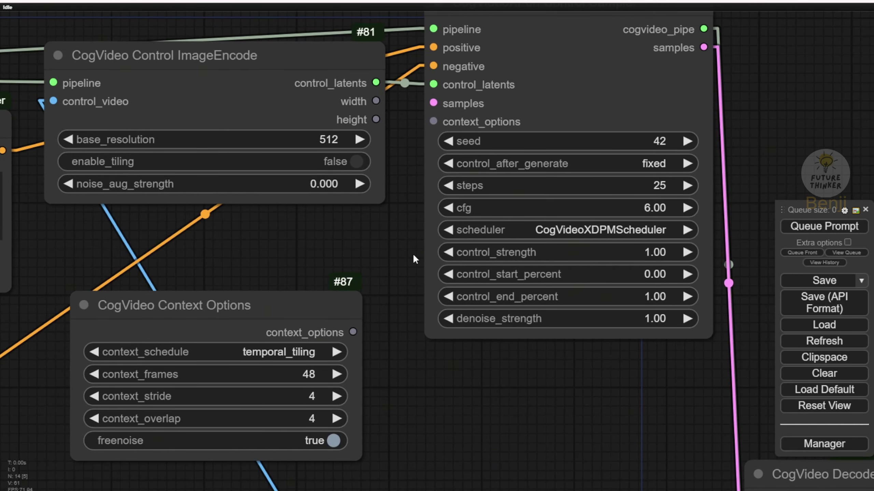
pyautogui.moveTo(434, 121); pyautogui.dragTo(353, 332)
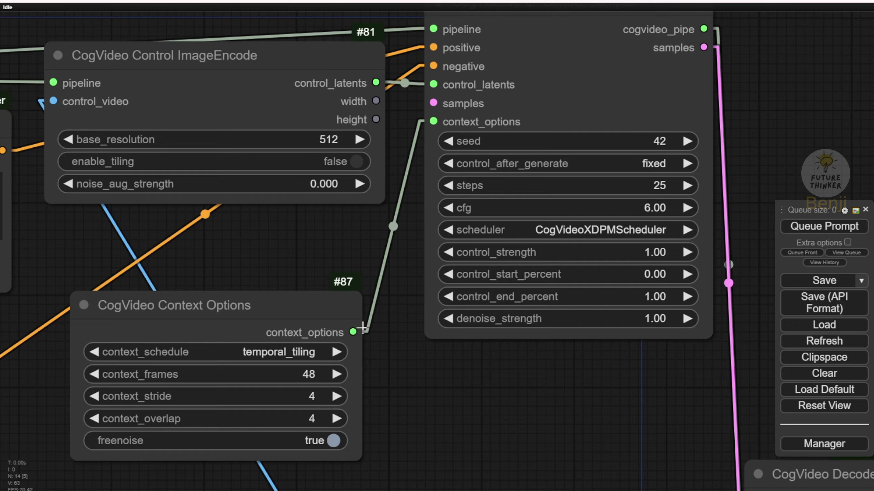
pyautogui.moveTo(394, 350); pyautogui.dragTo(478, 225)
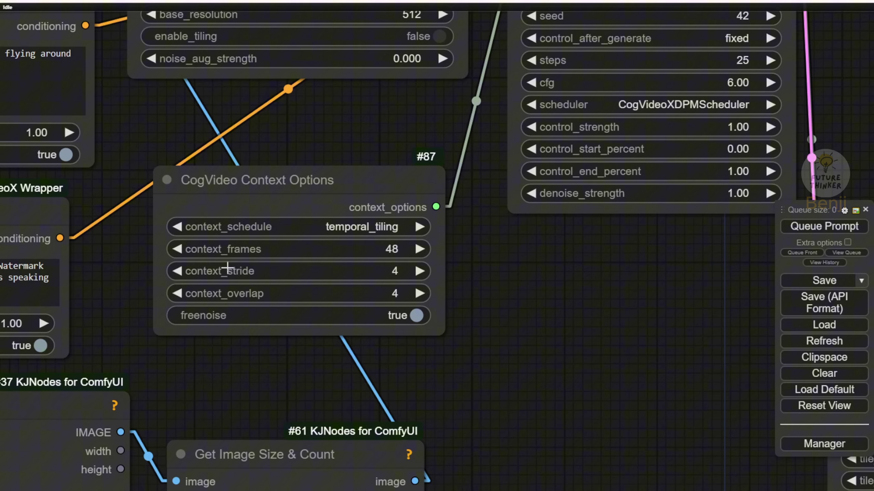
# Zoom out over the whole workflow and shift the GGUF model loader to clear canvas above it
pyautogui.scroll(-5, 441, 292)
pyautogui.scroll(-8, 480, 301)
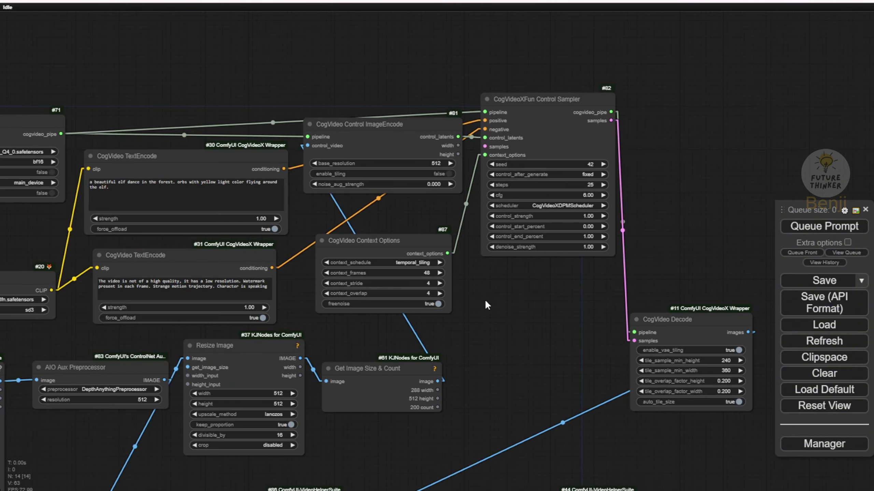
pyautogui.moveTo(485, 320); pyautogui.dragTo(601, 250)
pyautogui.scroll(5, 542, 292)
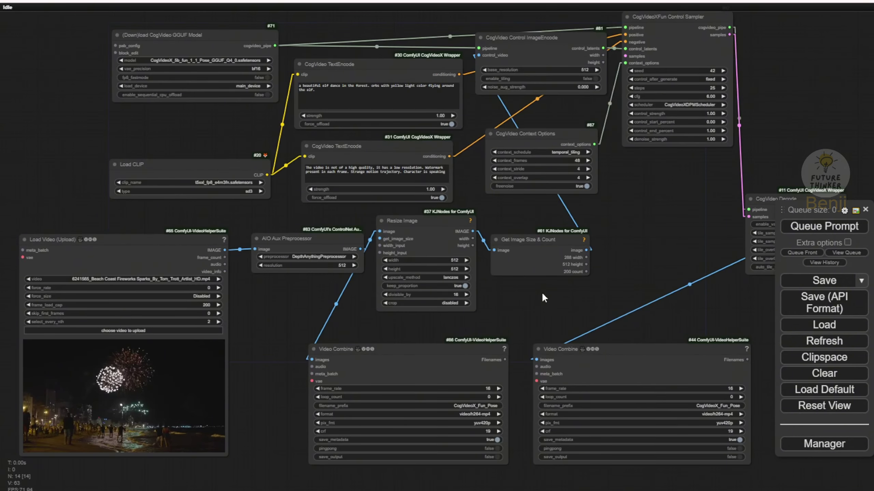
pyautogui.scroll(5, 416, 81)
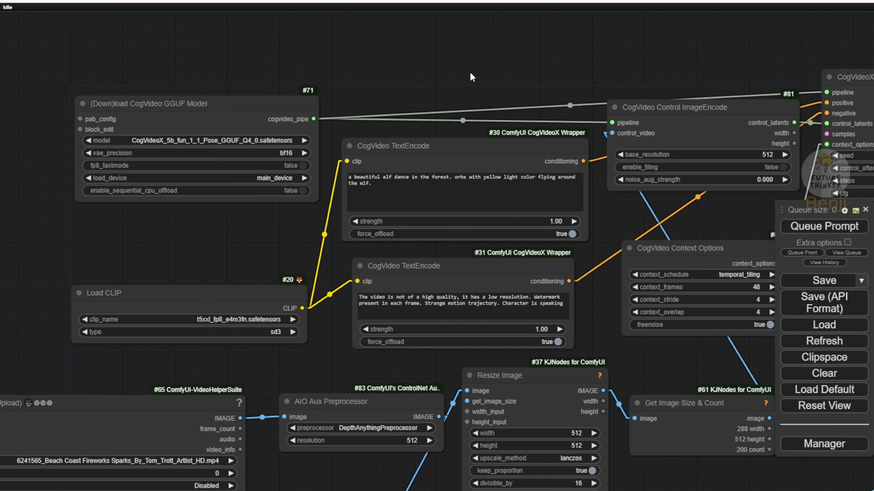
pyautogui.hscroll(10, 470, 71)
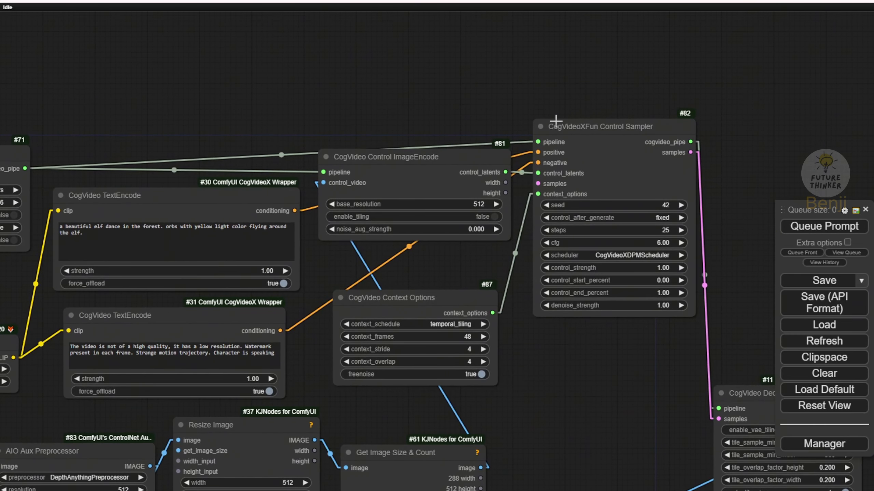
pyautogui.scroll(3, 564, 133)
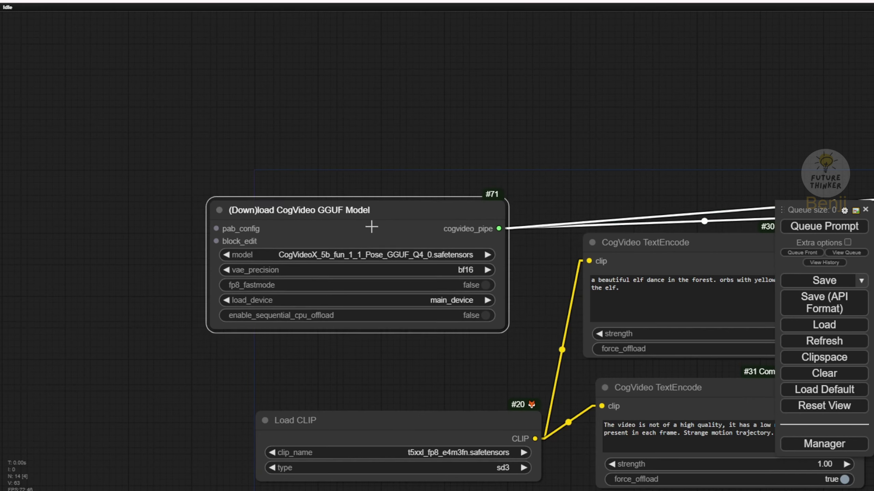
pyautogui.moveTo(371, 226); pyautogui.dragTo(415, 192)
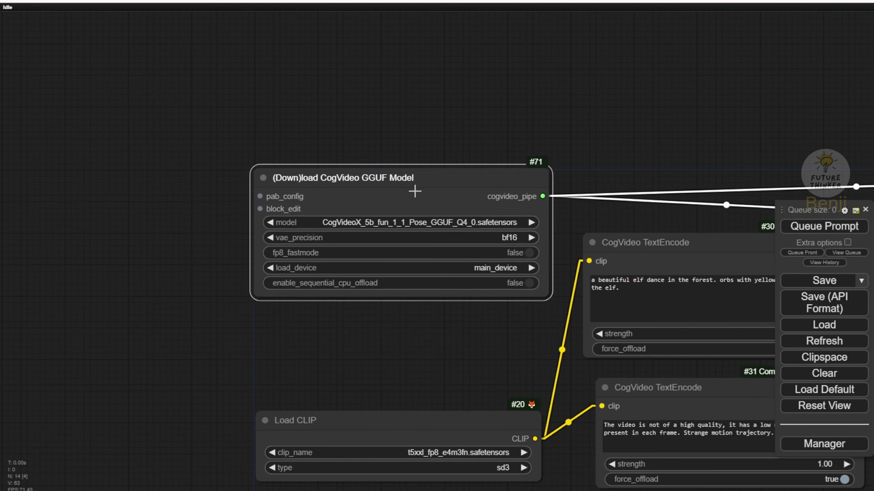
pyautogui.moveTo(400, 144); pyautogui.dragTo(408, 236)
# Search nodes for 'CogVideo' and browse the listed samplers, encoders and model loaders
pyautogui.doubleClick(390, 80)
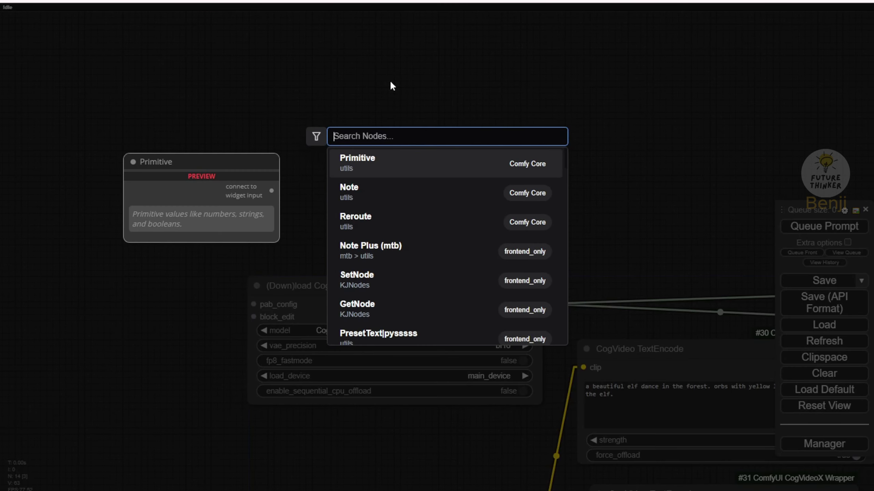
pyautogui.write('Cog')
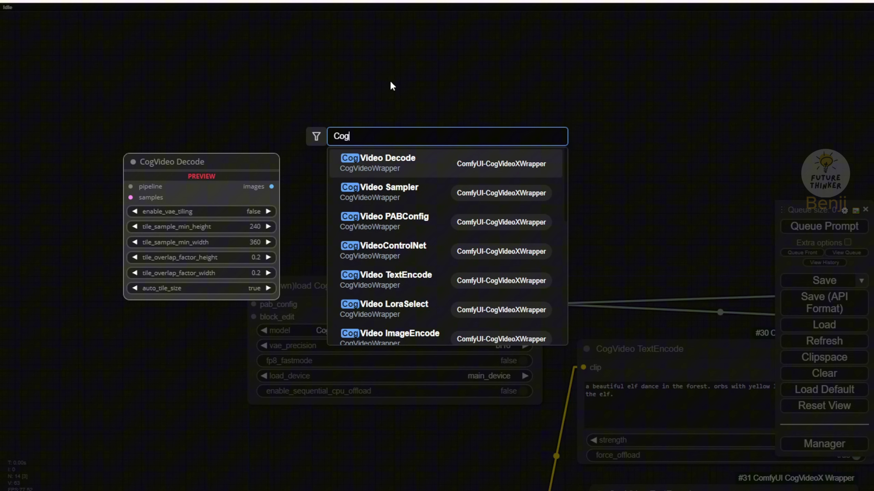
pyautogui.write('Video')
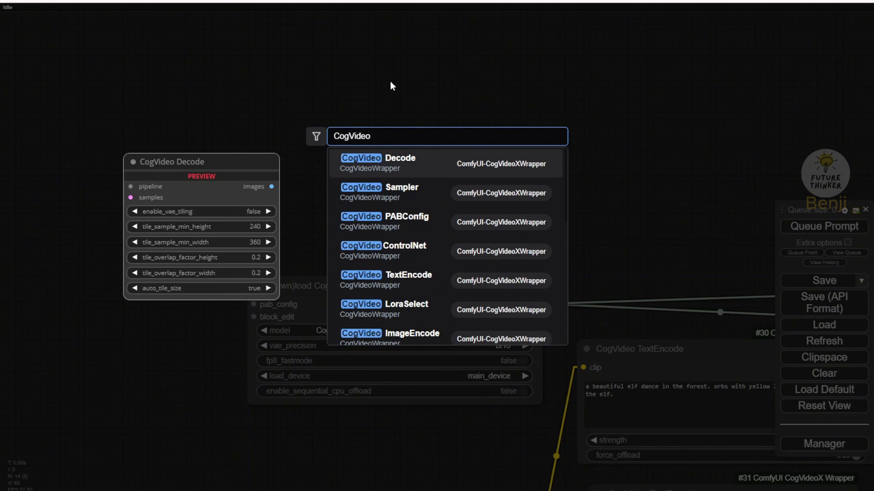
pyautogui.scroll(-3, 433, 257)
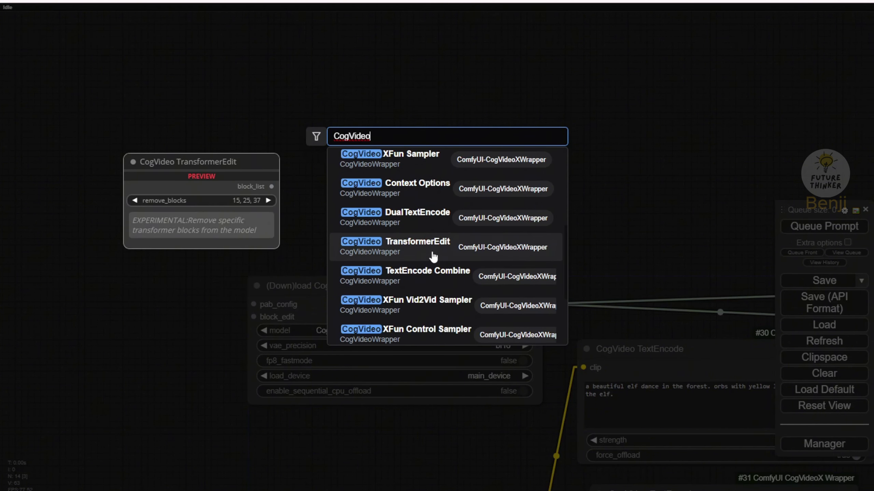
pyautogui.scroll(-2, 466, 289)
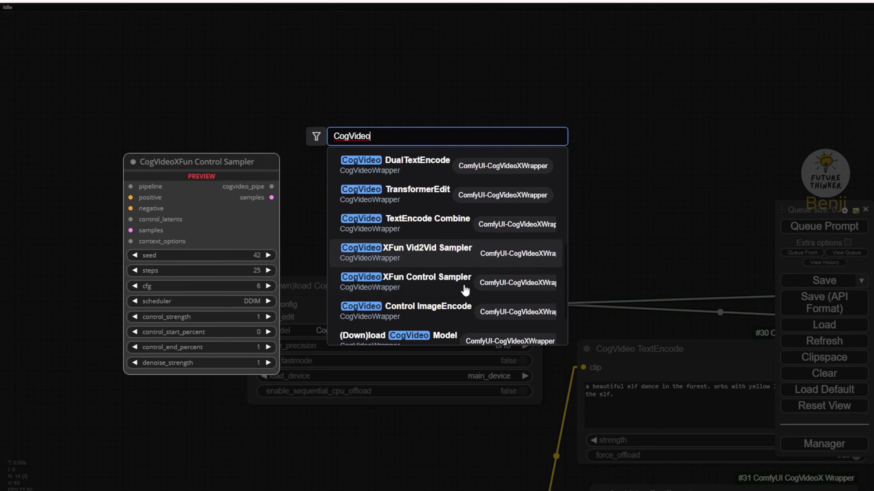
pyautogui.scroll(-3, 444, 287)
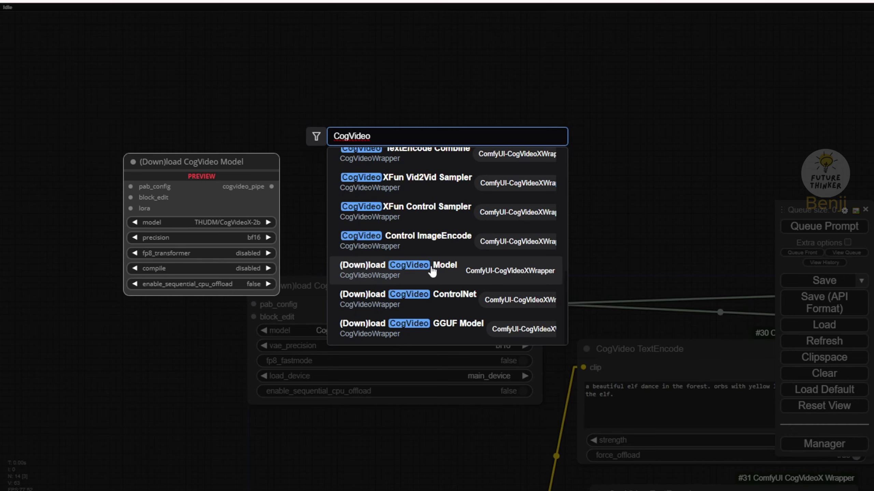
# Close the search and reselect CogVideoX_5b_fun_1_1_Pose_GGUF_Q4_0 as the GGUF loader's model
pyautogui.click(447, 327)
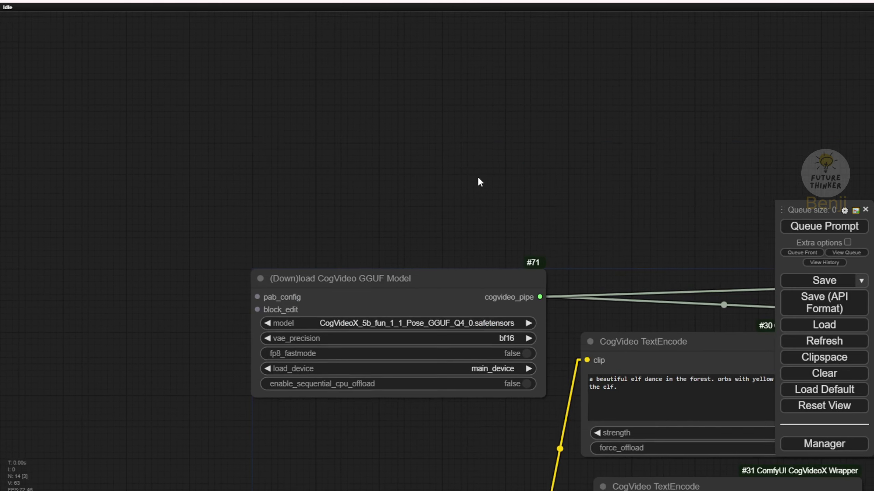
pyautogui.scroll(-4, 478, 181)
pyautogui.scroll(3, 399, 179)
pyautogui.scroll(4, 370, 140)
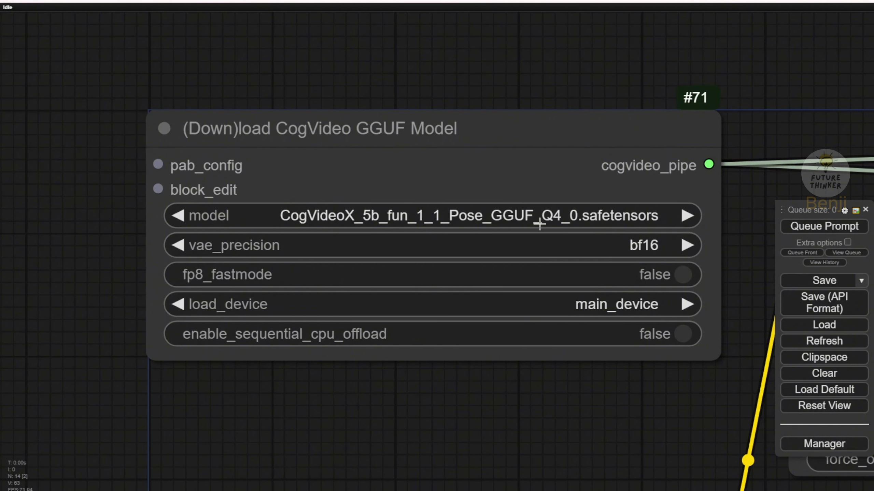
pyautogui.scroll(-3, 401, 146)
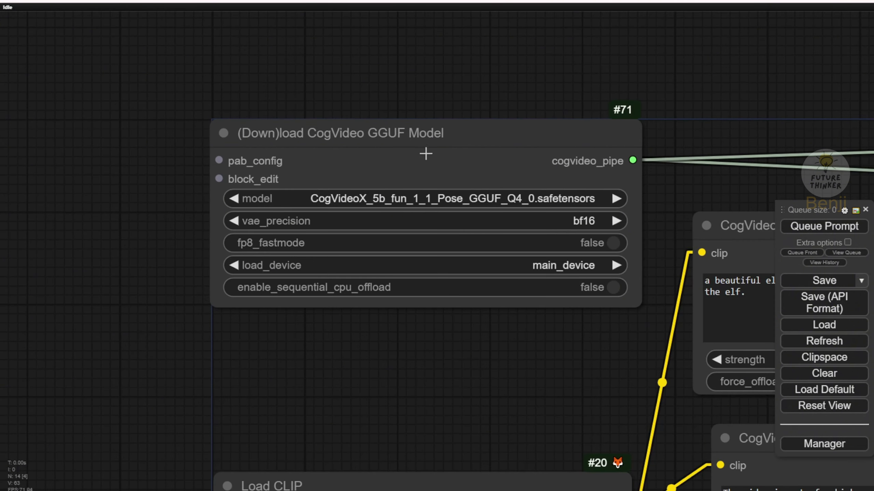
pyautogui.click(451, 200)
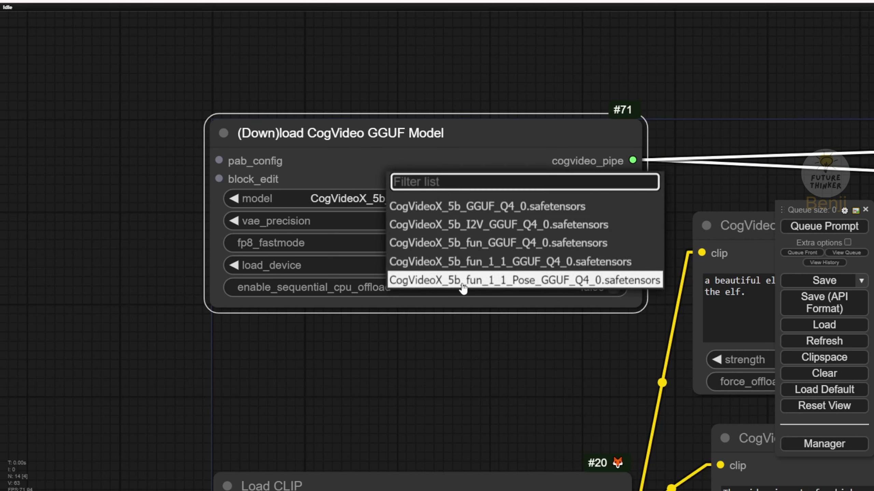
pyautogui.moveTo(241, 241); pyautogui.dragTo(447, 264)
pyautogui.scroll(-2, 445, 258)
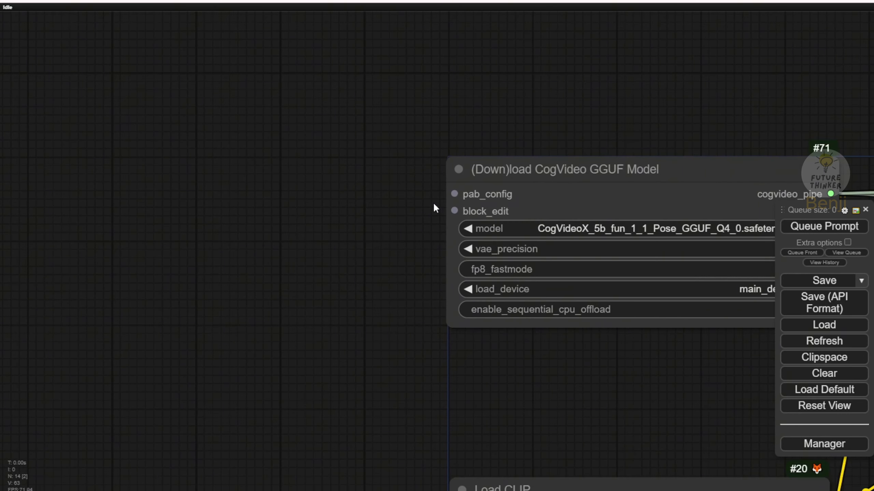
# Try attaching PABConfig and TransformerEdit nodes to the loader's pab_config and block_edit inputs, deleting PABConfig
pyautogui.moveTo(454, 195); pyautogui.dragTo(285, 163)
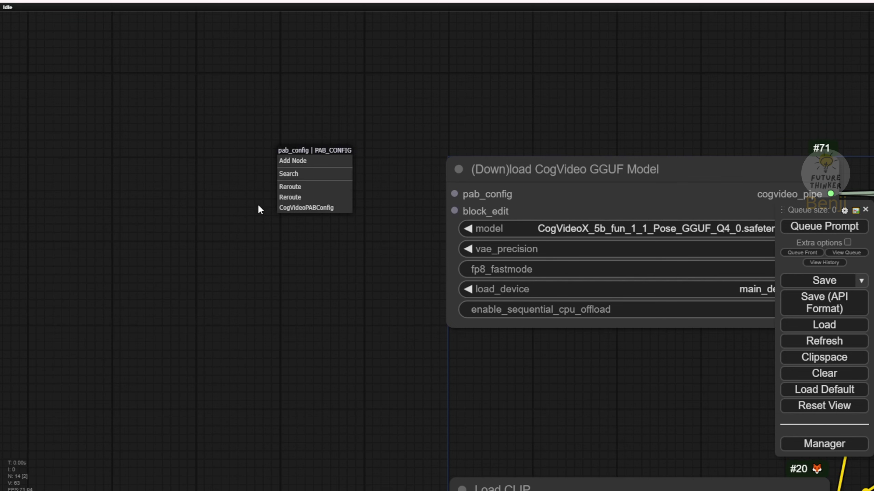
pyautogui.click(332, 208)
pyautogui.moveTo(409, 152); pyautogui.dragTo(270, 127)
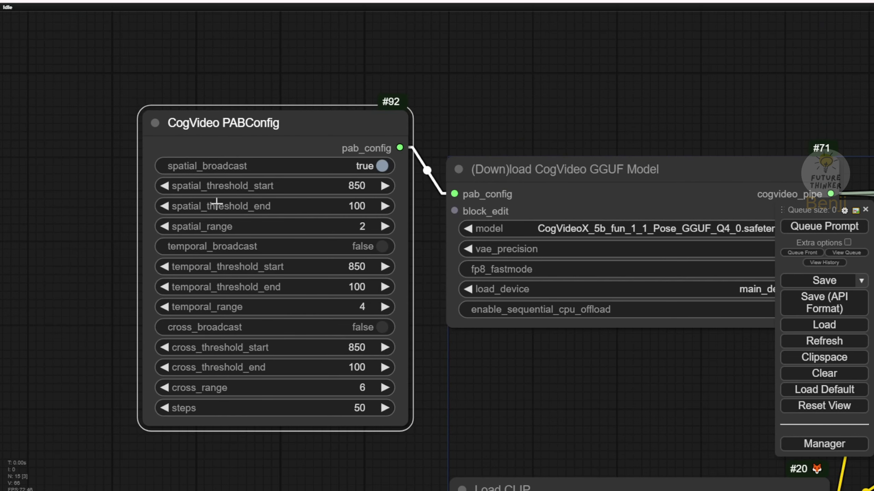
pyautogui.press('Delete')
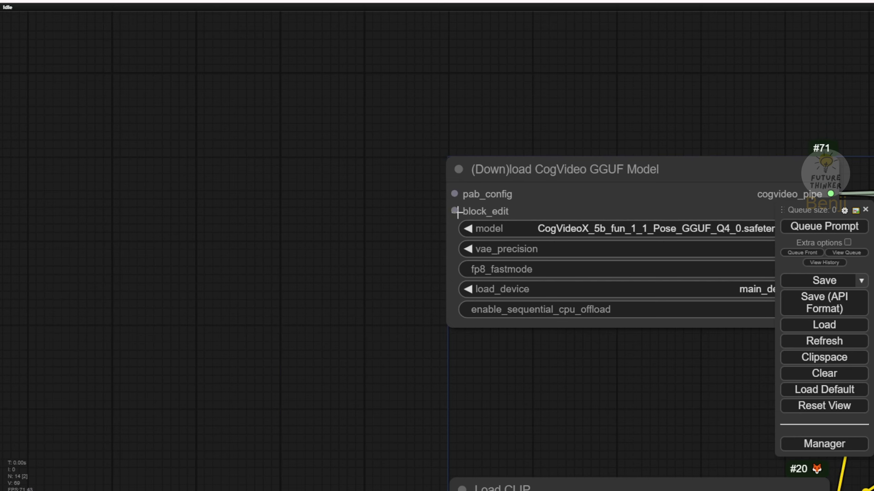
pyautogui.moveTo(455, 212); pyautogui.dragTo(290, 206)
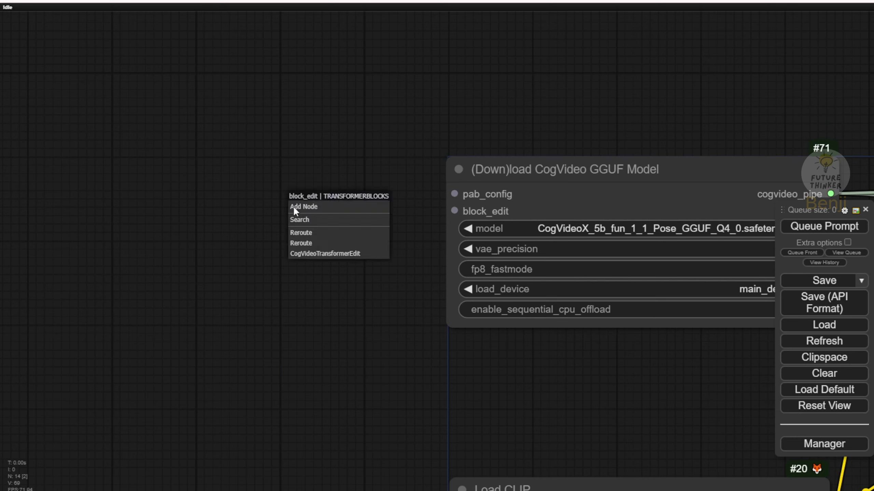
pyautogui.click(349, 254)
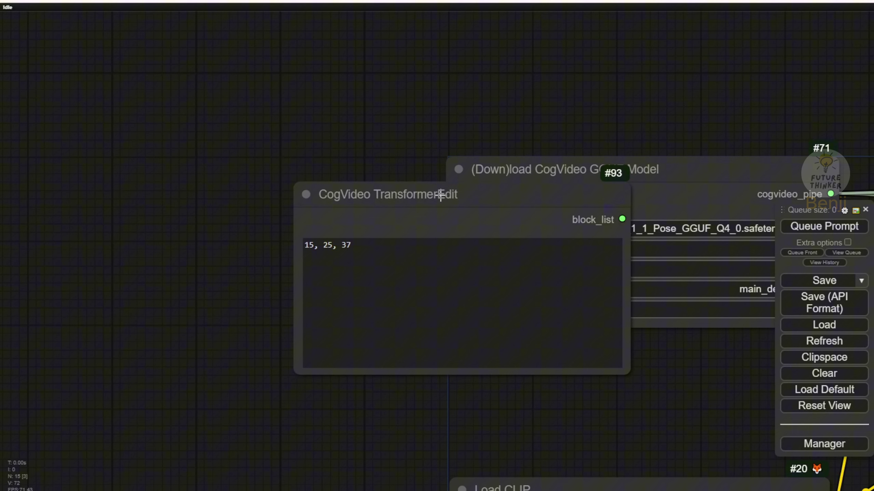
pyautogui.moveTo(444, 196); pyautogui.dragTo(184, 135)
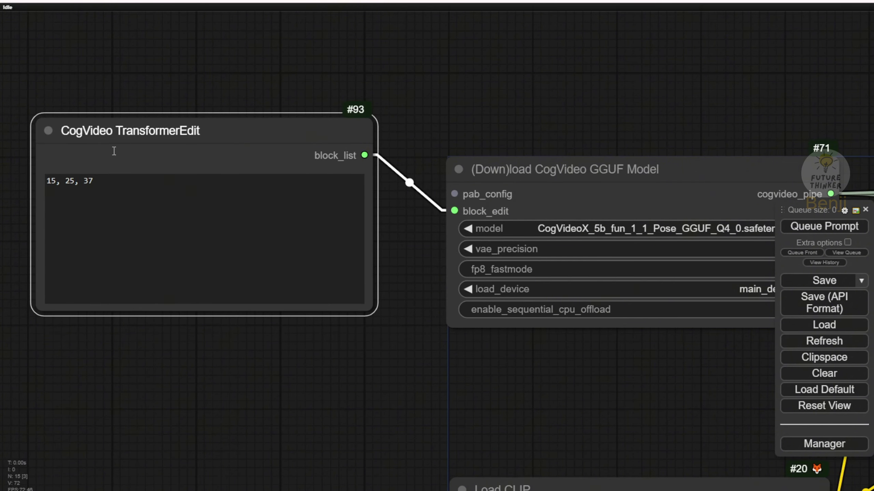
pyautogui.moveTo(215, 125); pyautogui.dragTo(189, 116)
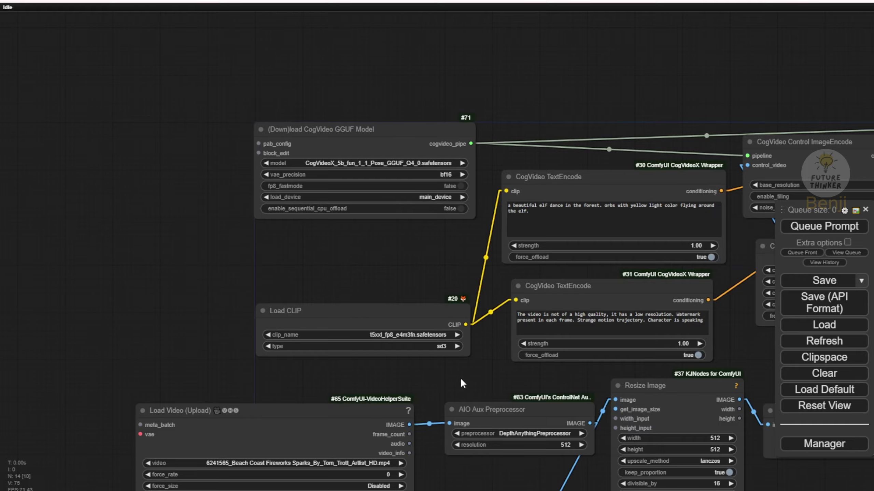
# Check the Load Video node's beach fireworks clip (200 frames, every 2nd frame) and the surrounding nodes
pyautogui.moveTo(460, 377); pyautogui.dragTo(474, 69)
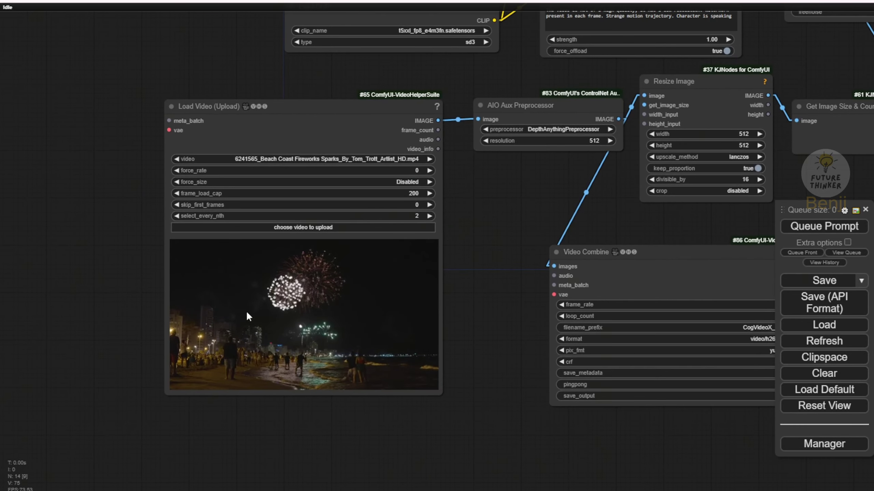
pyautogui.rightClick(297, 287)
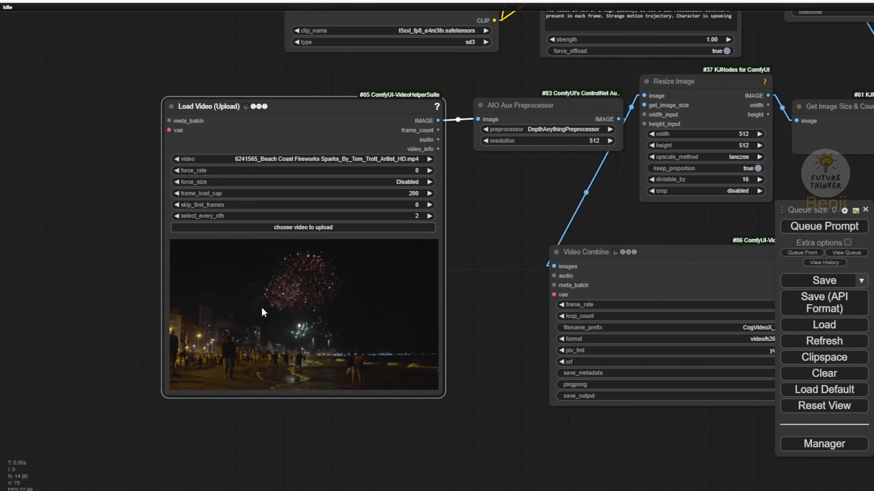
pyautogui.scroll(3, 292, 336)
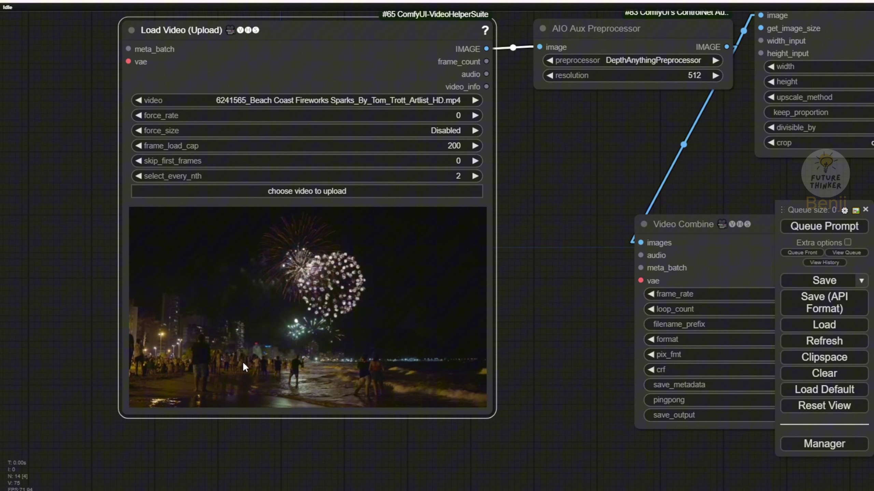
pyautogui.moveTo(614, 128); pyautogui.dragTo(444, 285)
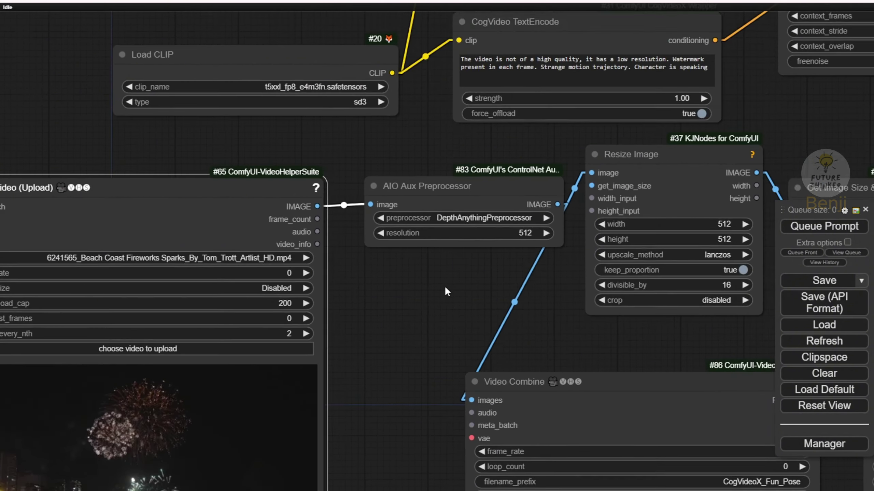
pyautogui.scroll(7, 454, 227)
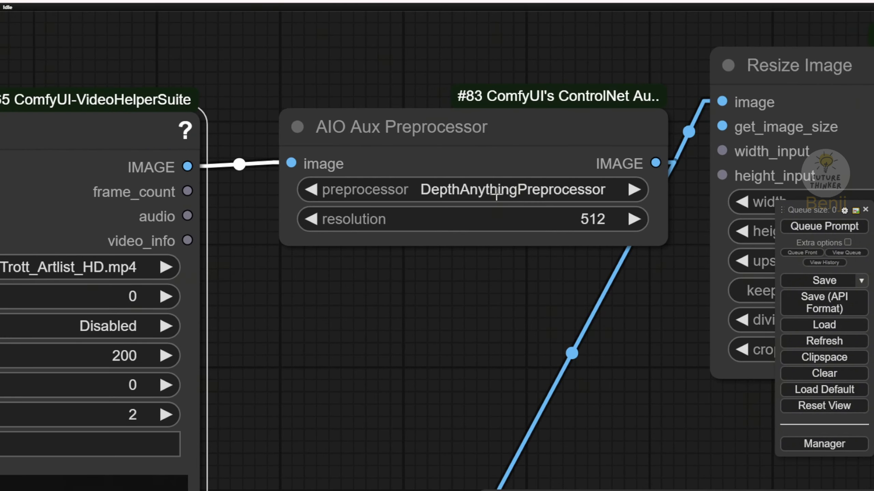
pyautogui.scroll(-8, 390, 378)
pyautogui.moveTo(386, 389); pyautogui.dragTo(533, 130)
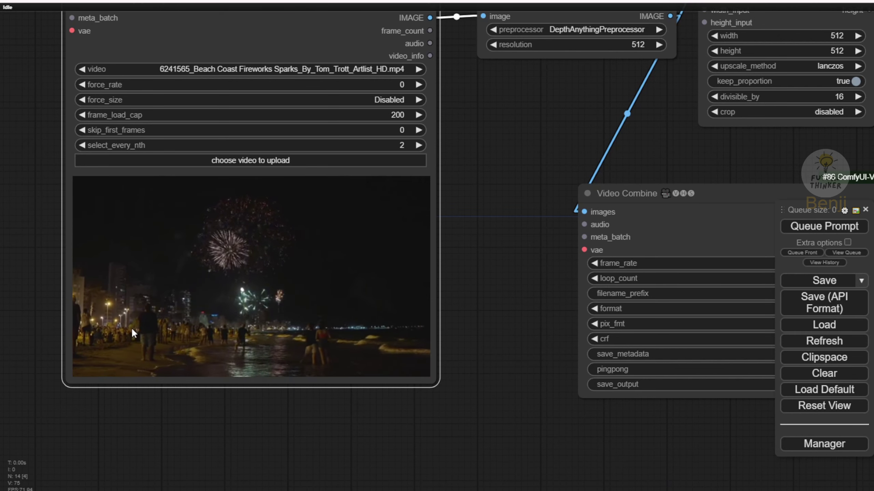
pyautogui.scroll(-3, 431, 375)
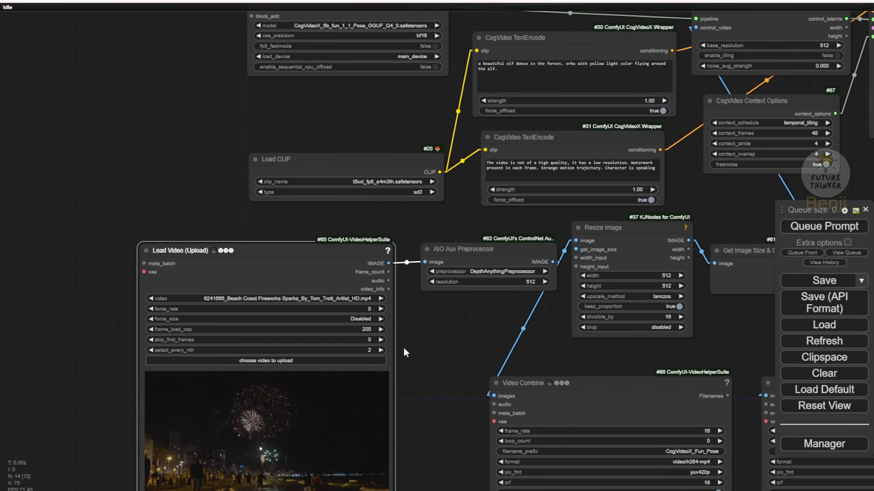
pyautogui.scroll(3, 220, 364)
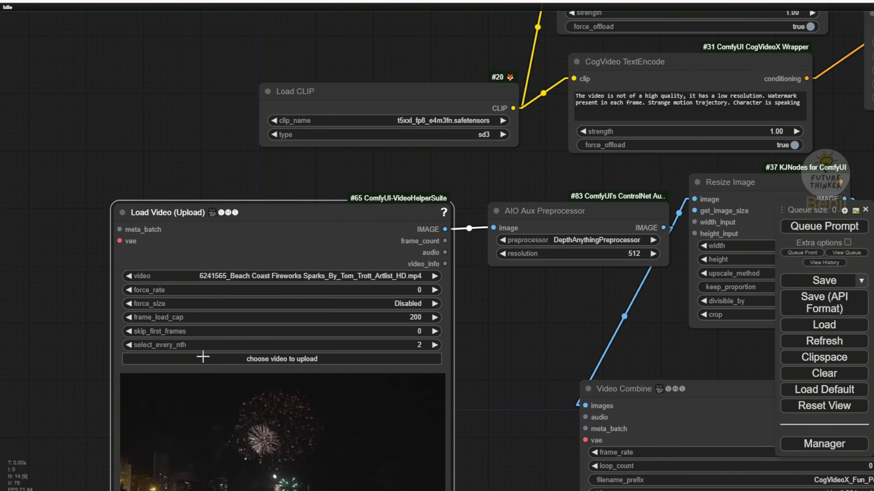
pyautogui.scroll(3, 182, 338)
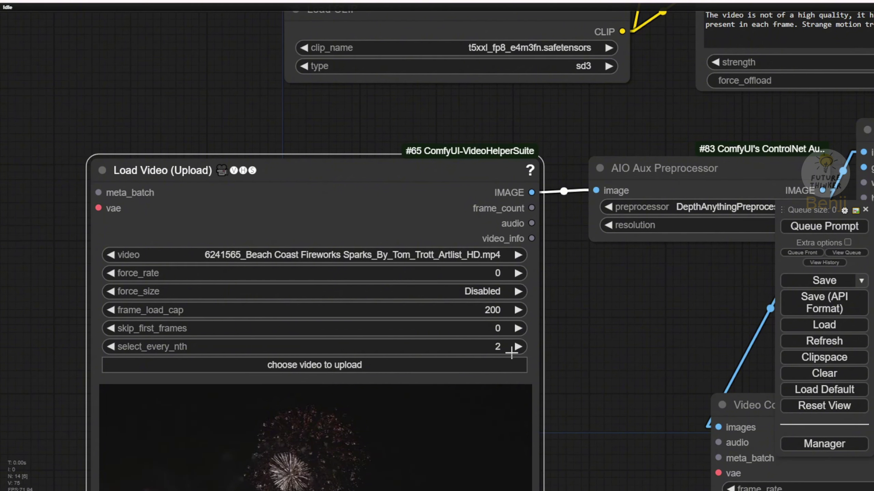
pyautogui.scroll(-3, 645, 316)
pyautogui.moveTo(668, 307); pyautogui.dragTo(110, 331)
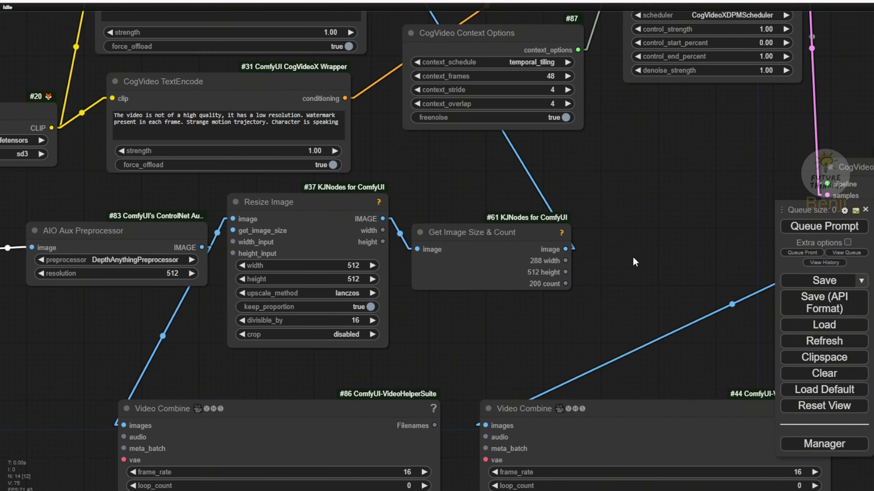
pyautogui.moveTo(632, 256); pyautogui.dragTo(532, 351)
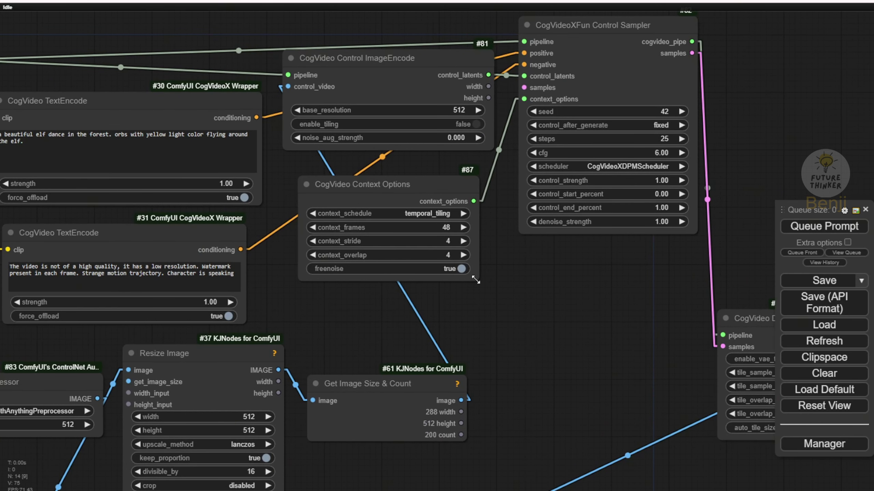
pyautogui.moveTo(547, 276); pyautogui.dragTo(538, 313)
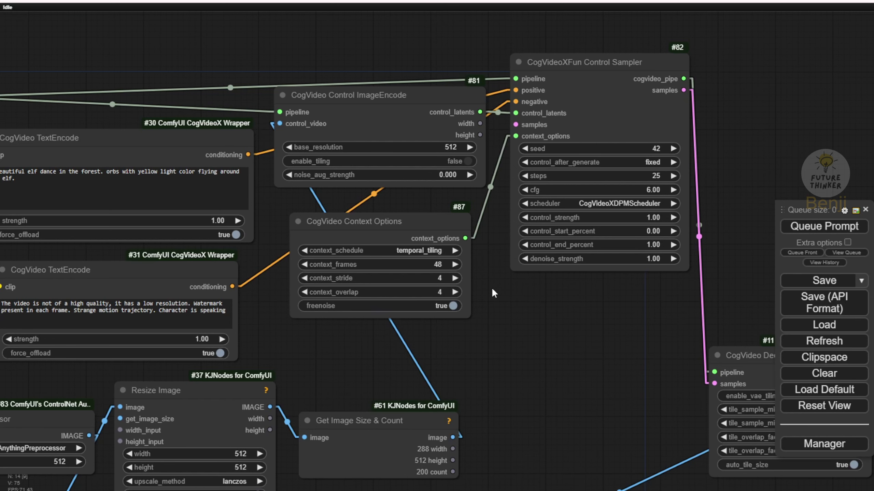
pyautogui.scroll(7, 492, 288)
pyautogui.click(571, 222)
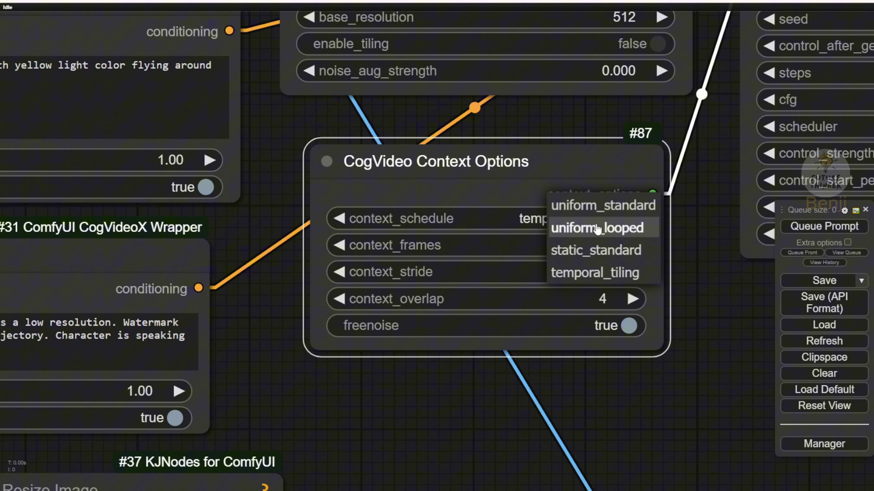
pyautogui.scroll(-4, 600, 252)
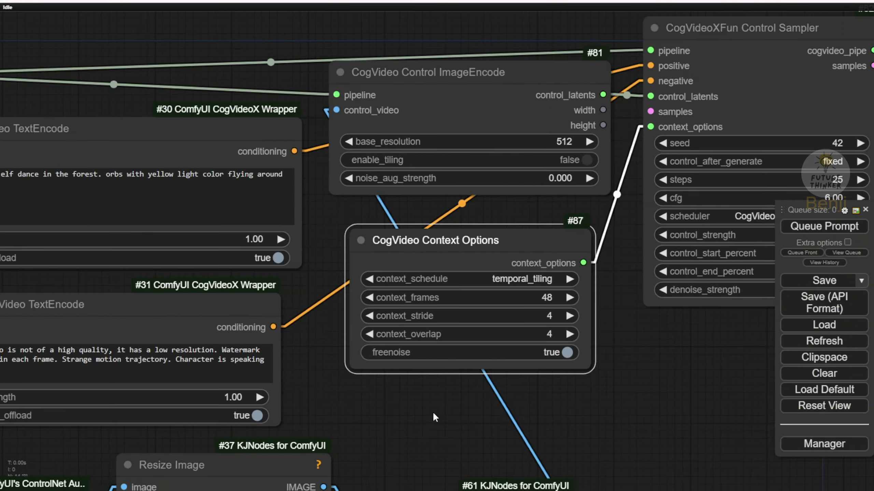
pyautogui.moveTo(430, 410); pyautogui.dragTo(705, 341)
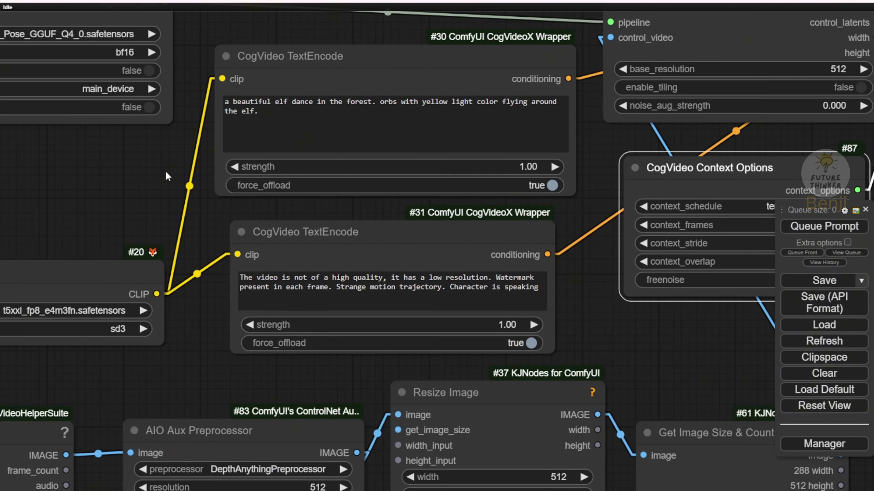
pyautogui.moveTo(166, 173); pyautogui.dragTo(480, 351)
pyautogui.scroll(-2, 483, 248)
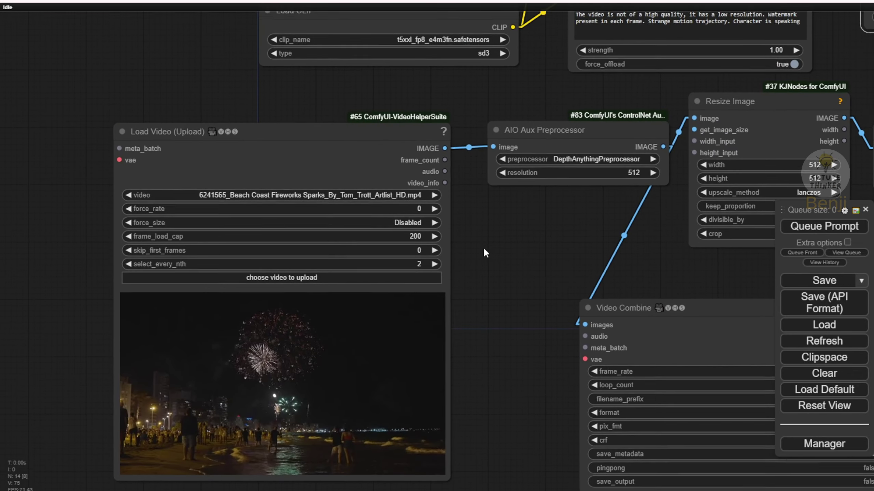
# Complete the positive prompt as 'a futuristic city fireworks on the sky, with golden color floor'
pyautogui.moveTo(484, 254); pyautogui.dragTo(414, 413)
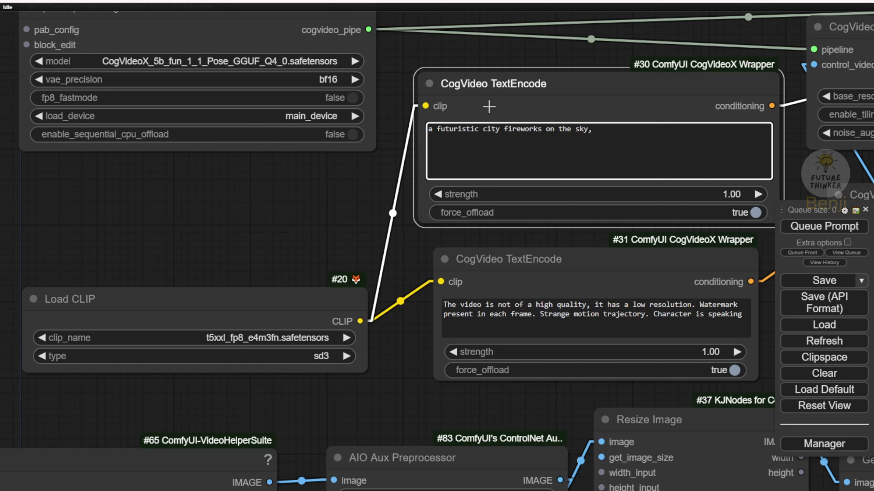
pyautogui.write('with golden color floor')
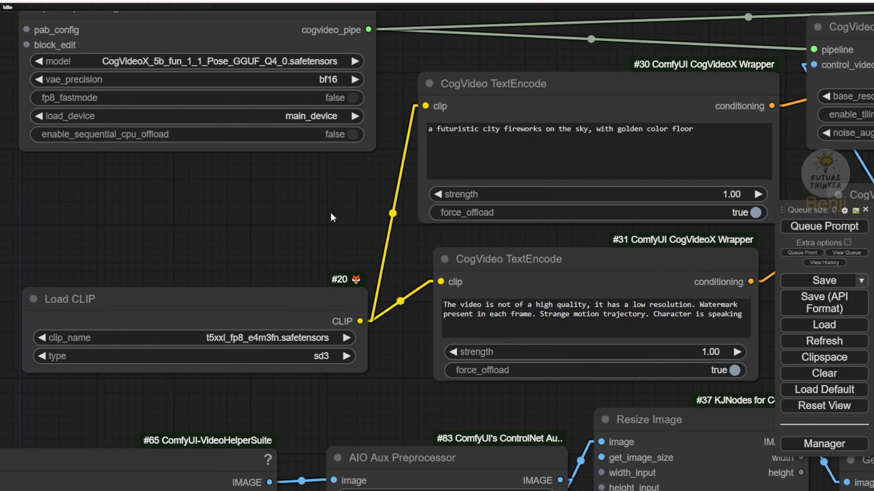
pyautogui.scroll(-2, 327, 210)
# Set the Load Video node's frame_load_cap to 50
pyautogui.moveTo(271, 175); pyautogui.dragTo(517, 221)
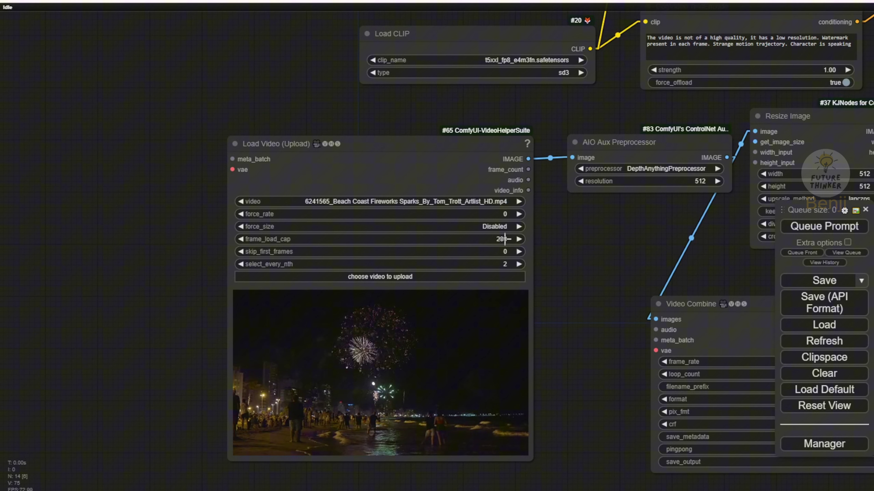
pyautogui.click(501, 239)
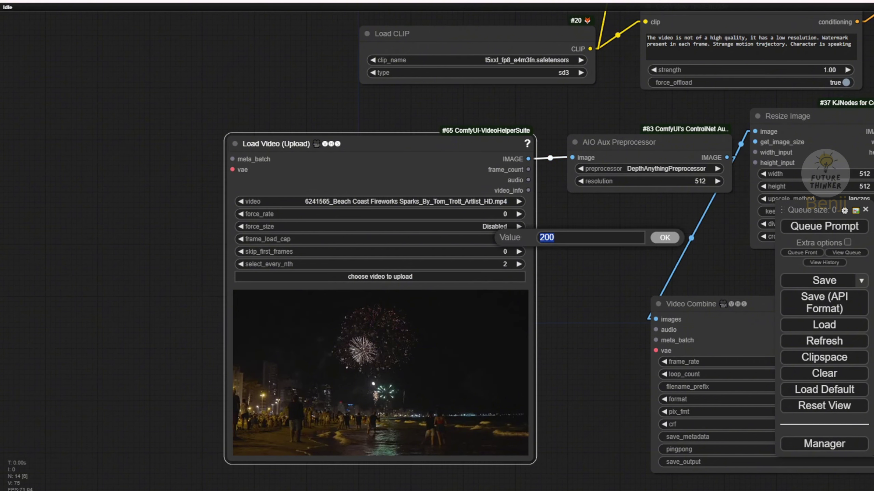
pyautogui.write('50')
pyautogui.press('Return')
pyautogui.moveTo(739, 136); pyautogui.dragTo(430, 217)
pyautogui.scroll(1, 430, 217)
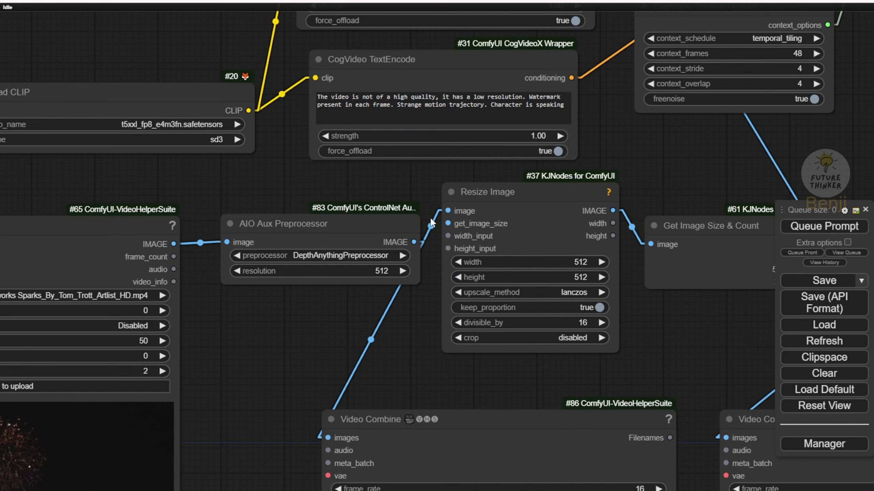
pyautogui.moveTo(211, 191); pyautogui.dragTo(324, 131)
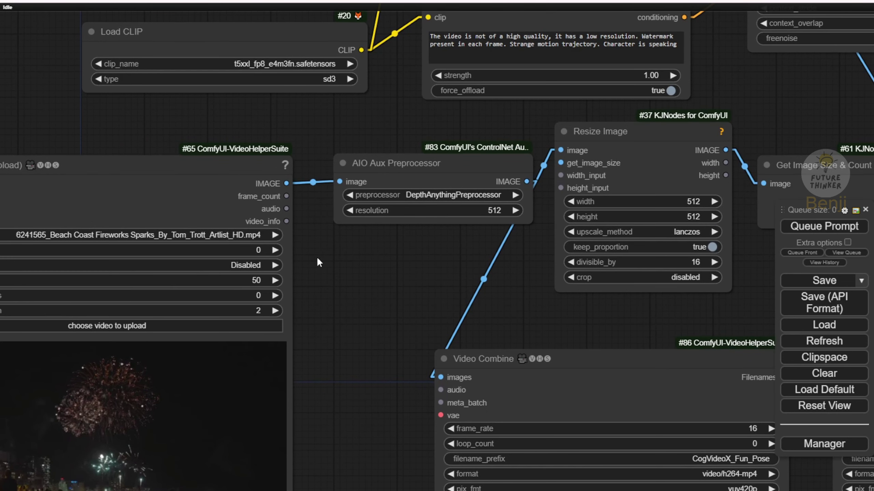
# Move the Load Video node into a tidier position near the preprocessor
pyautogui.moveTo(319, 262); pyautogui.dragTo(471, 217)
pyautogui.moveTo(253, 130)
pyautogui.mouseDown()
pyautogui.moveTo(242, 151)
pyautogui.moveTo(251, 113)
pyautogui.mouseUp()
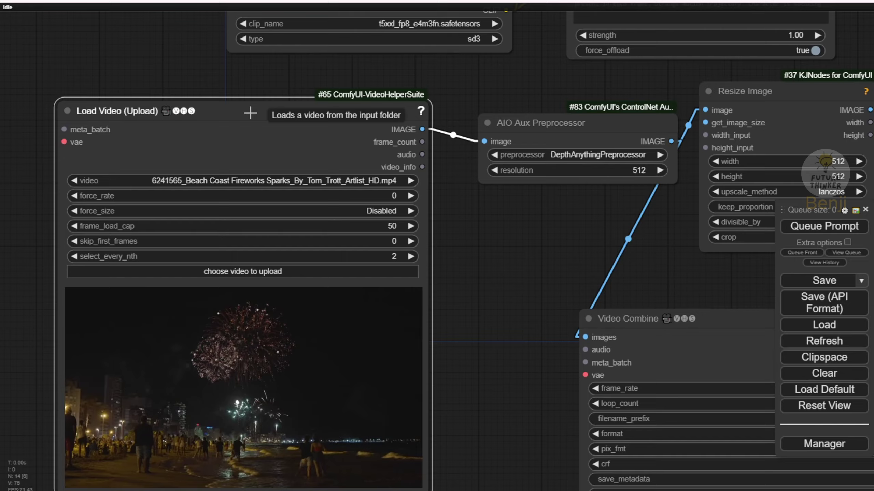
pyautogui.moveTo(552, 205); pyautogui.dragTo(454, 248)
pyautogui.scroll(4, 447, 147)
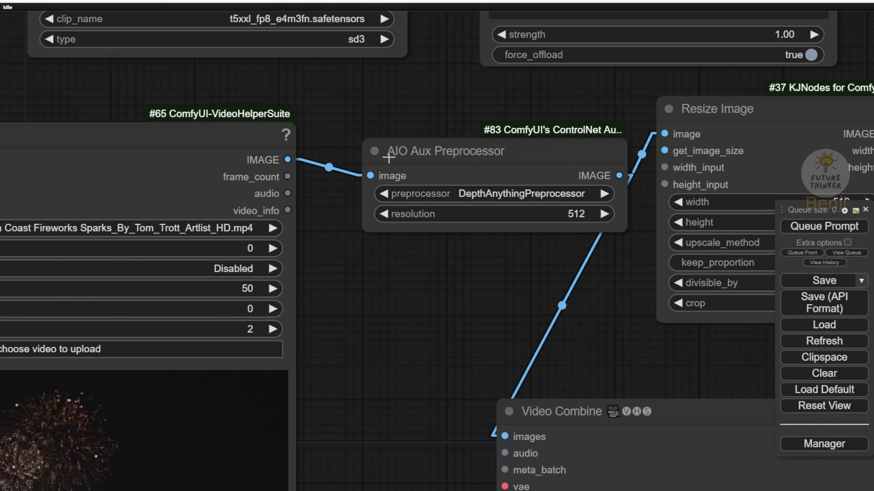
pyautogui.moveTo(542, 201); pyautogui.dragTo(463, 176)
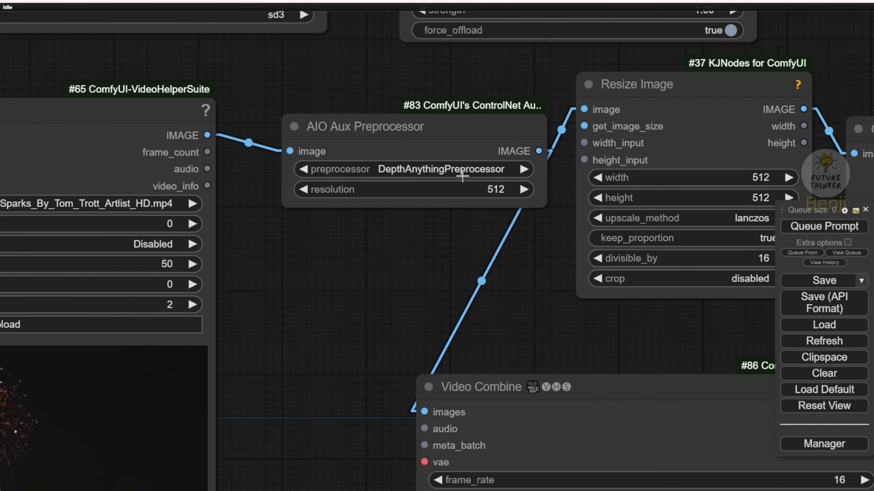
# Keep DepthAnythingPreprocessor selected, nudge Resize Image lower and AIO Aux Preprocessor up-left
pyautogui.click(393, 170)
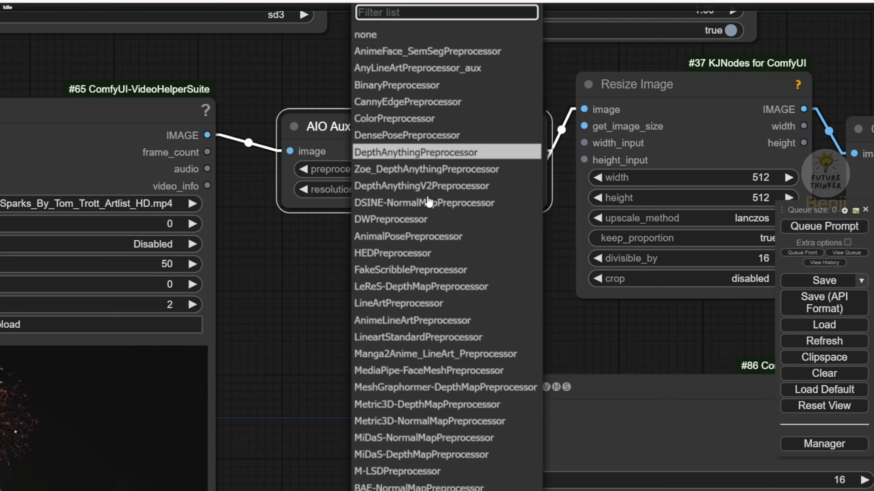
pyautogui.click(625, 336)
pyautogui.moveTo(626, 335); pyautogui.dragTo(382, 322)
pyautogui.moveTo(403, 74); pyautogui.dragTo(399, 98)
pyautogui.moveTo(198, 140); pyautogui.dragTo(186, 120)
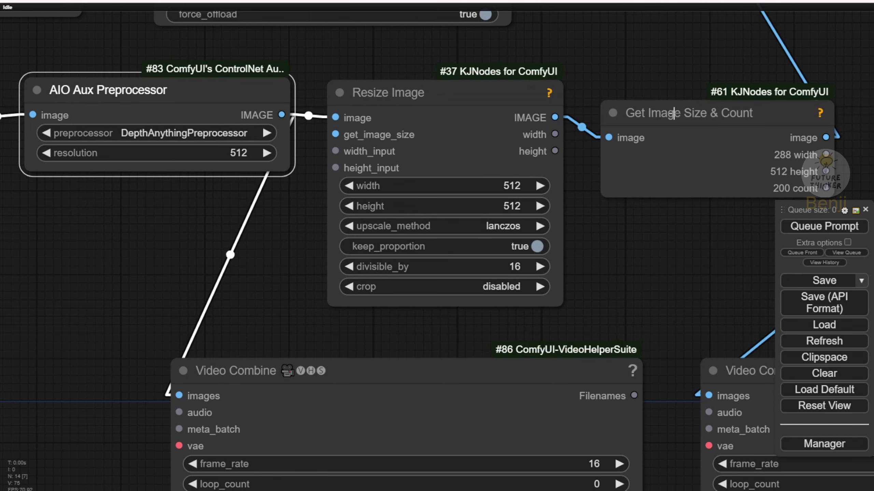
# Shift Get Image Size & Count and CogVideo Control ImageEncode slightly higher in the layout
pyautogui.moveTo(683, 122); pyautogui.dragTo(683, 93)
pyautogui.scroll(-5, 571, 276)
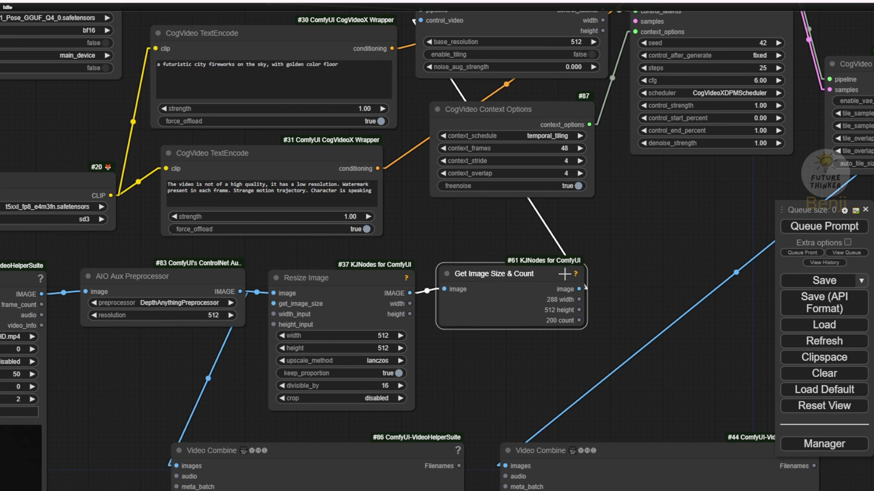
pyautogui.moveTo(574, 275); pyautogui.dragTo(578, 264)
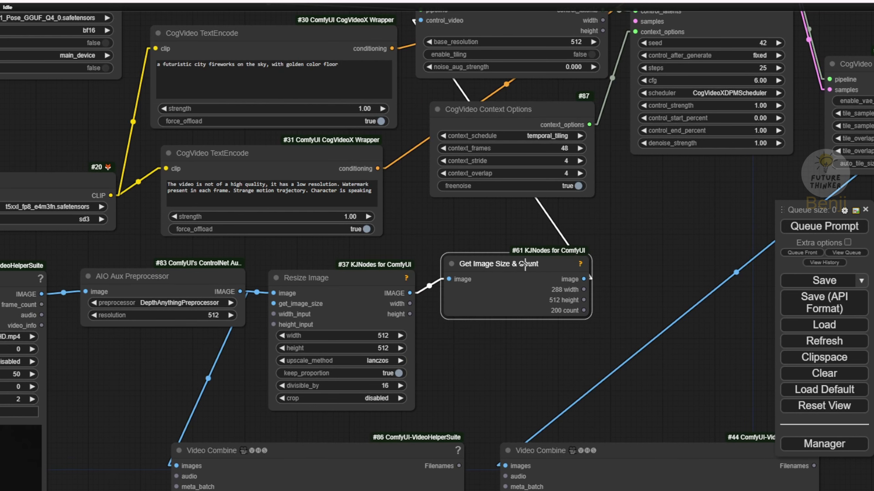
pyautogui.moveTo(610, 226); pyautogui.dragTo(638, 314)
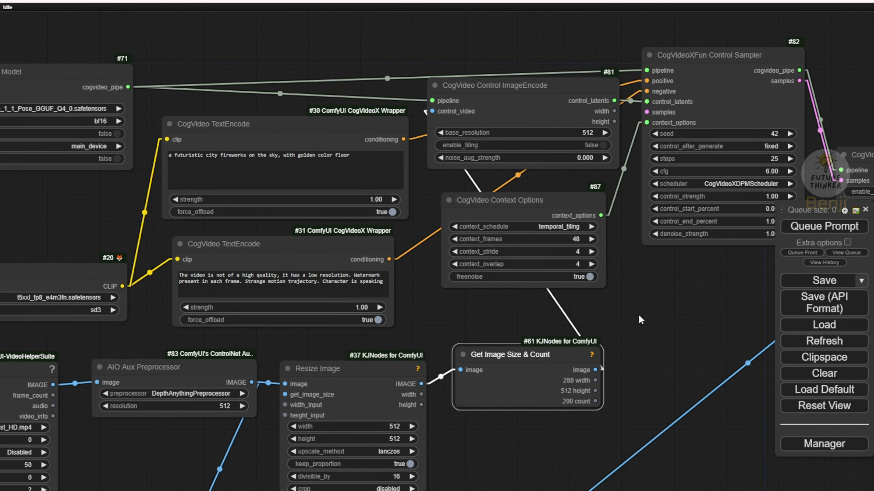
pyautogui.scroll(4, 545, 182)
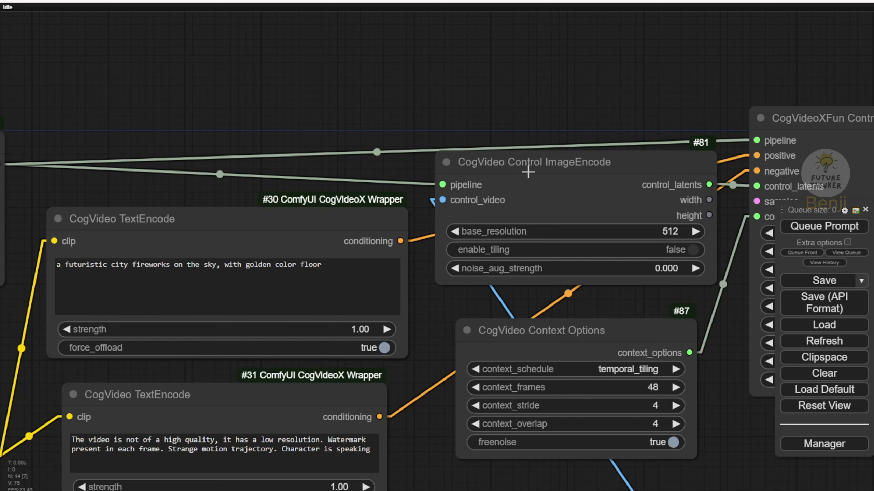
pyautogui.moveTo(528, 172); pyautogui.dragTo(524, 159)
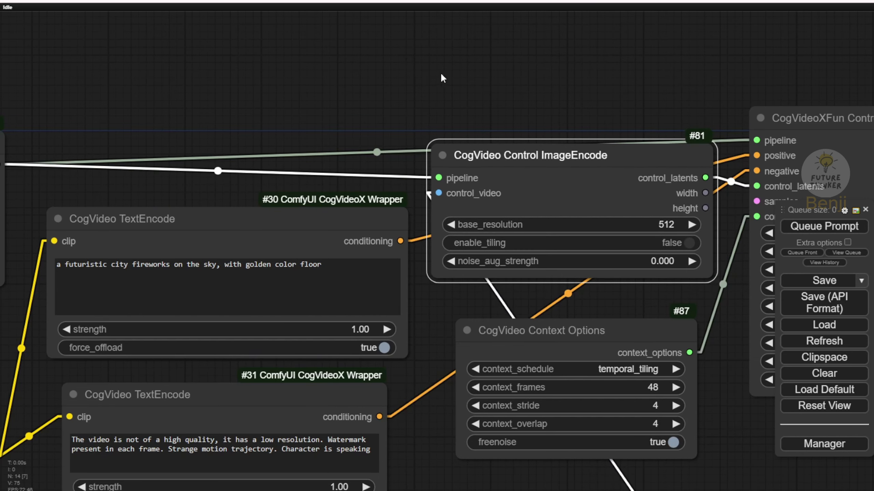
pyautogui.scroll(-3, 367, 118)
pyautogui.moveTo(351, 117); pyautogui.dragTo(587, 86)
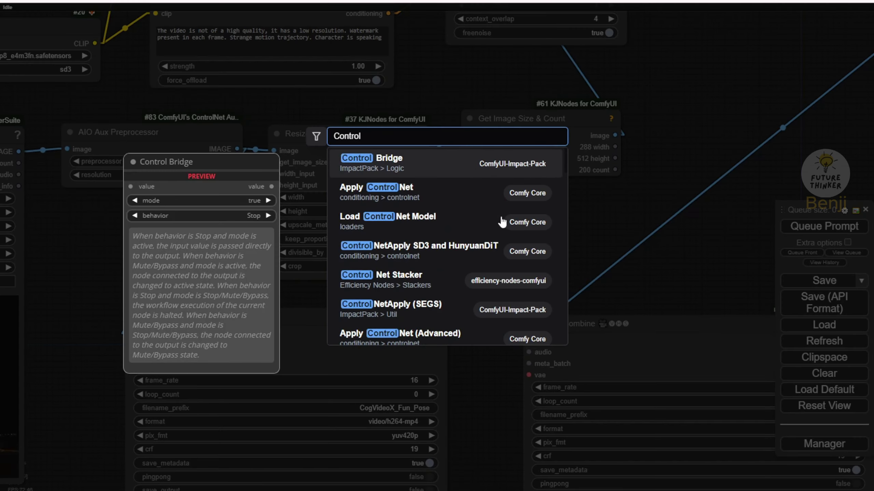
# Add an Apply ControlNet node from the search results, then delete it again
pyautogui.press('Down')
pyautogui.press('Return')
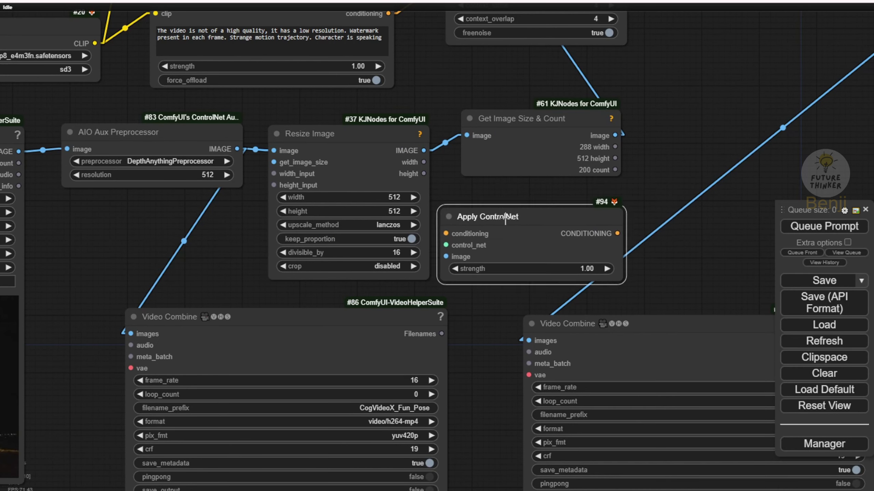
pyautogui.moveTo(505, 218); pyautogui.dragTo(505, 193)
pyautogui.scroll(7, 505, 201)
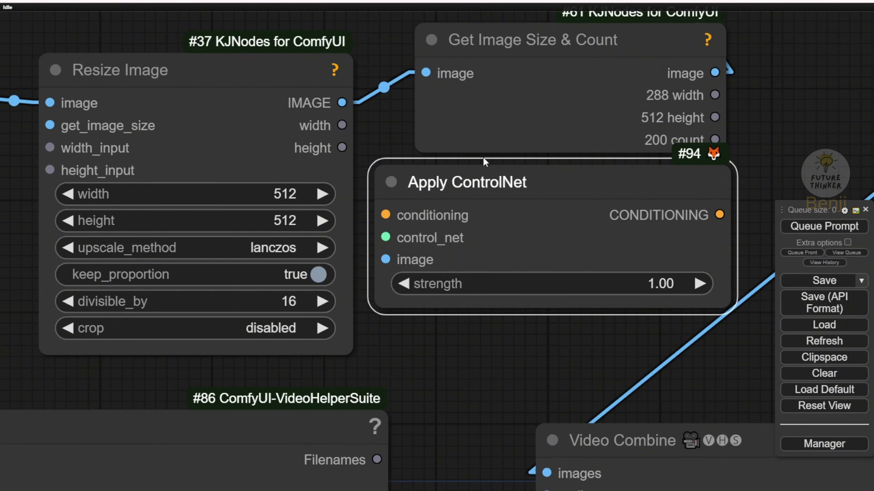
pyautogui.moveTo(479, 184); pyautogui.dragTo(492, 198)
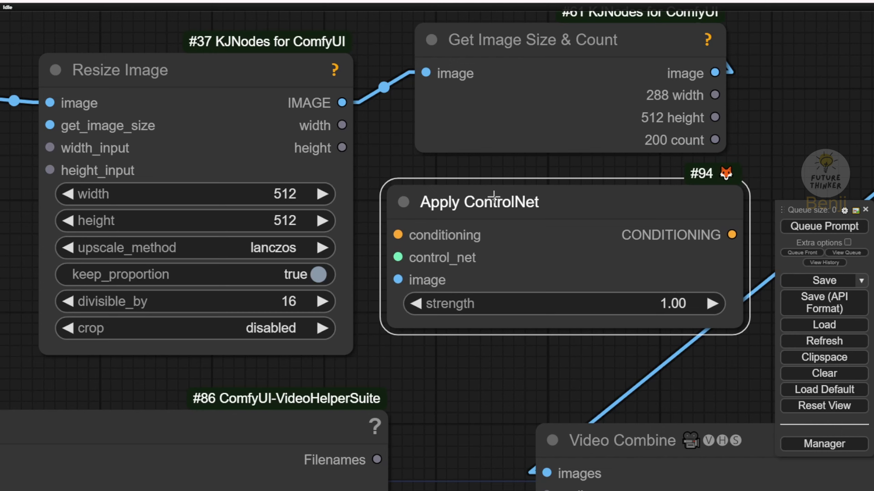
pyautogui.press('Delete')
pyautogui.scroll(-5, 494, 210)
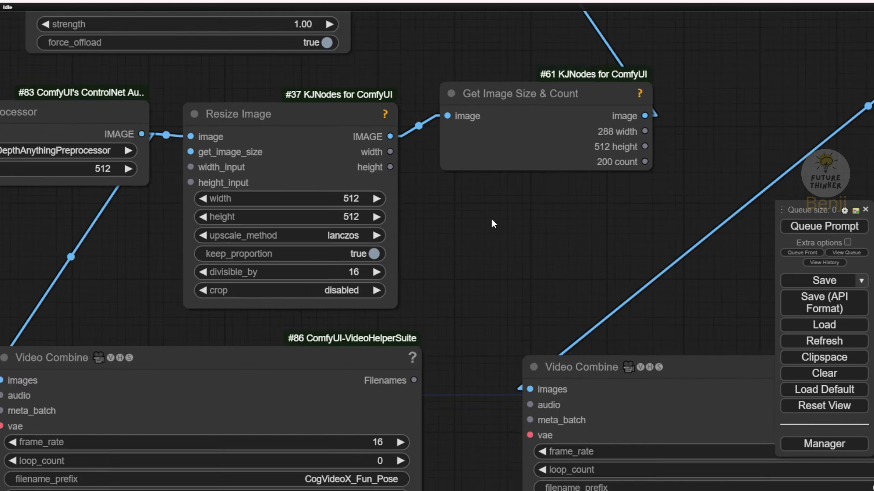
# Nudge the CogVideoXFun Control Sampler node higher and queue the workflow to run
pyautogui.moveTo(620, 75); pyautogui.dragTo(575, 243)
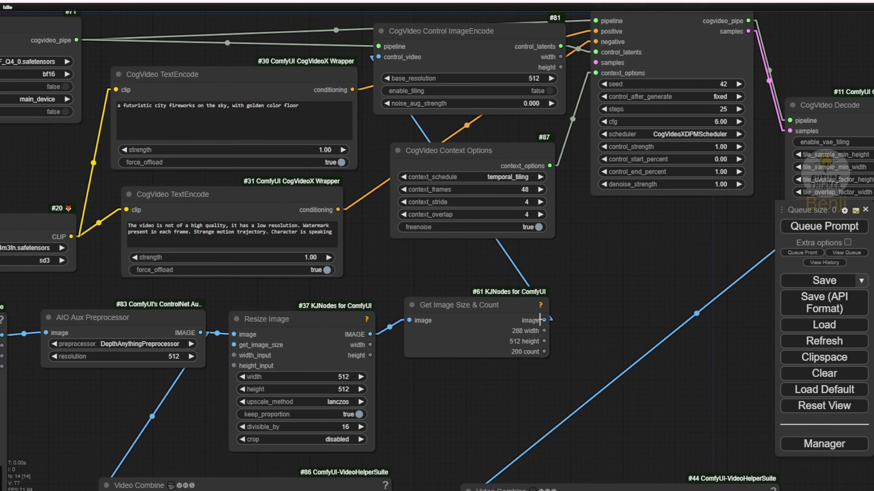
pyautogui.moveTo(577, 298); pyautogui.dragTo(648, 420)
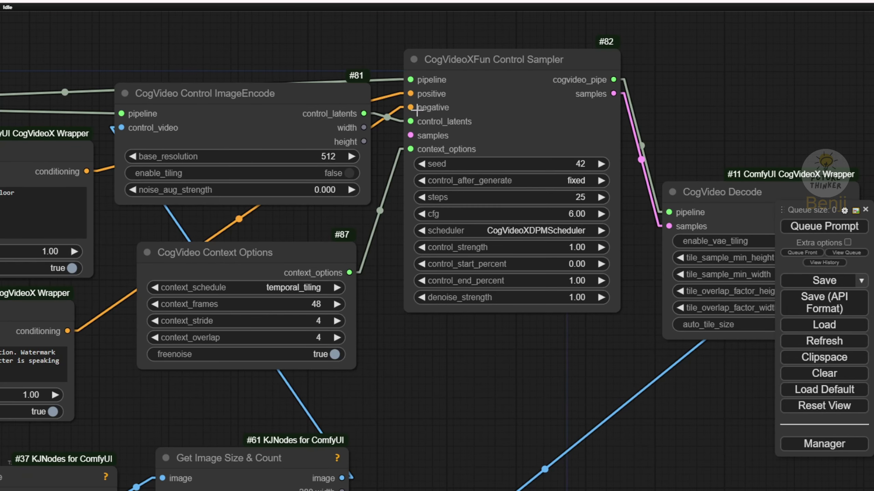
pyautogui.click(457, 63)
pyautogui.moveTo(457, 63); pyautogui.dragTo(460, 41)
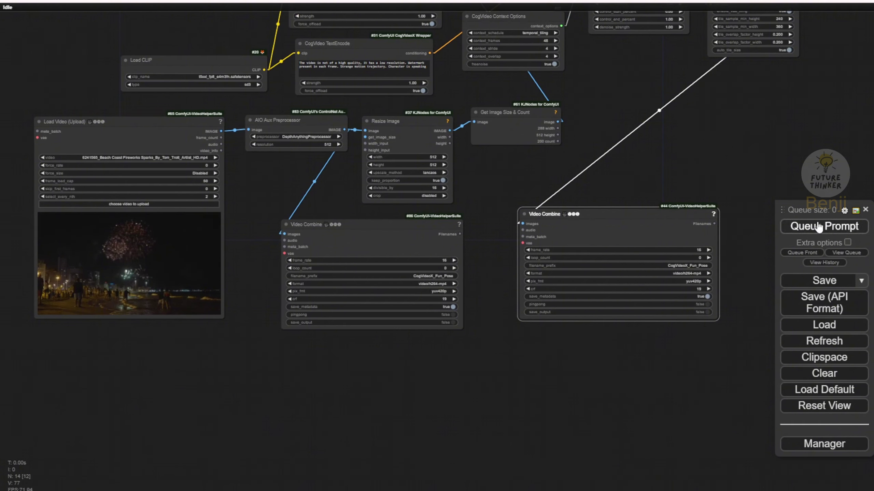
pyautogui.click(819, 227)
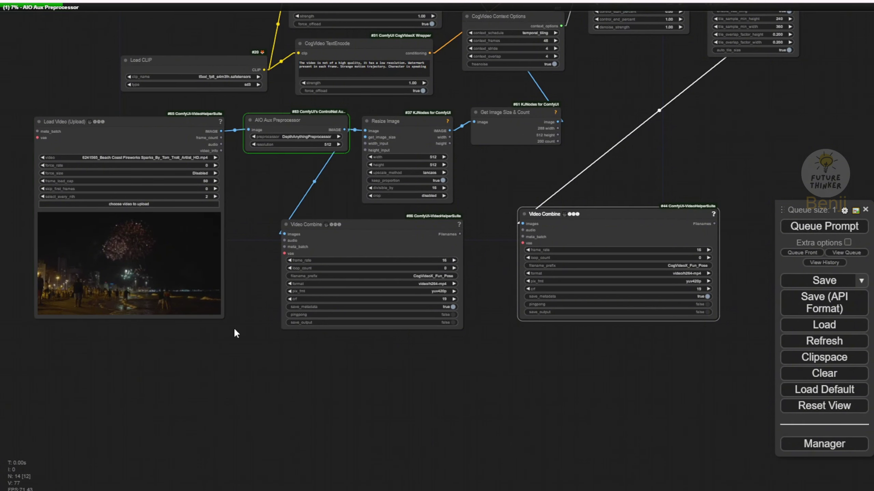
# Review the depth-map and fireworks-city outputs and place Load Video beside the previews
pyautogui.scroll(-3, 234, 332)
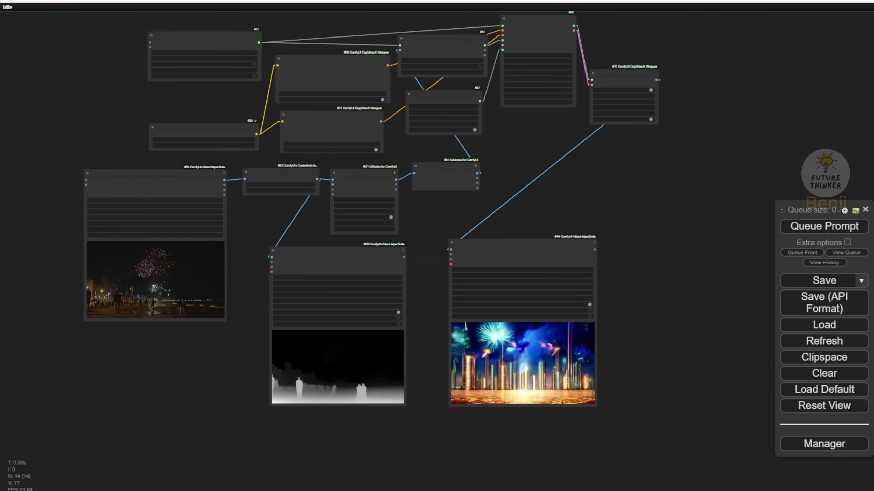
pyautogui.scroll(4, 609, 348)
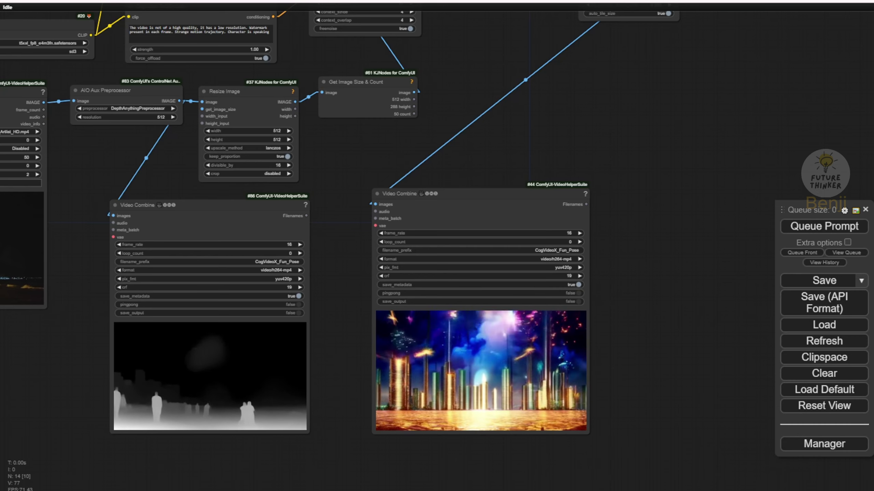
pyautogui.scroll(8, 353, 278)
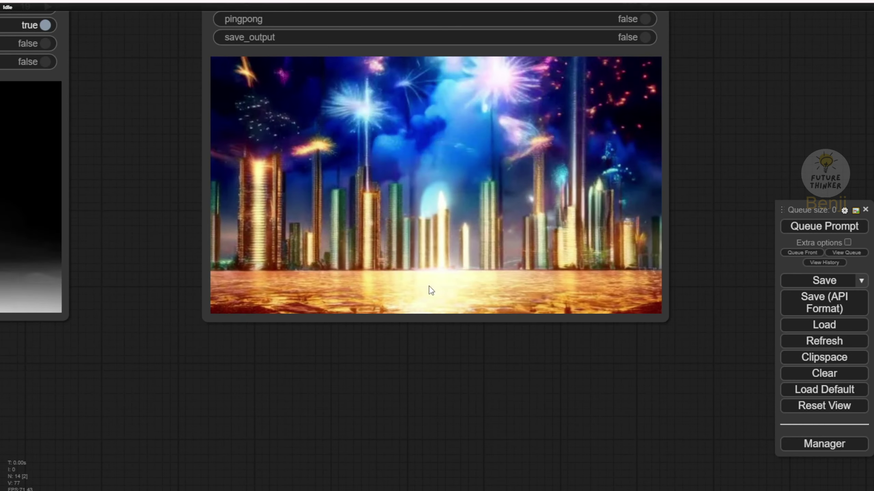
pyautogui.moveTo(411, 361); pyautogui.dragTo(470, 425)
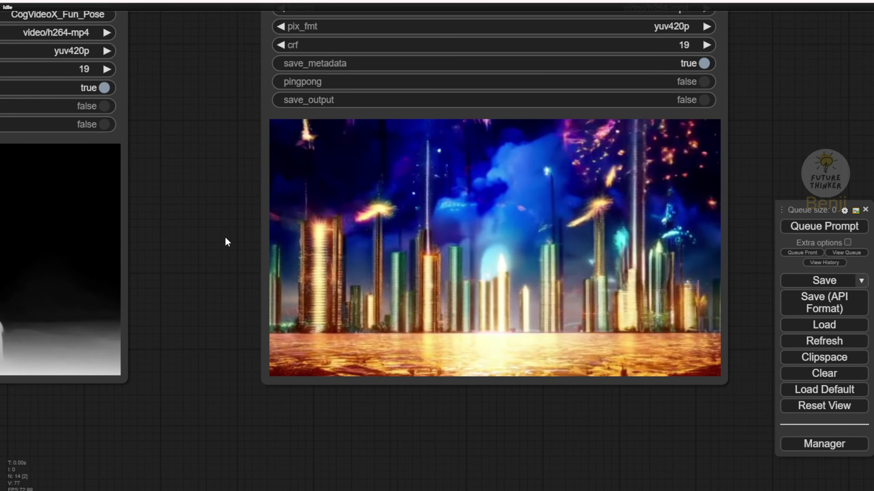
pyautogui.scroll(-3, 385, 192)
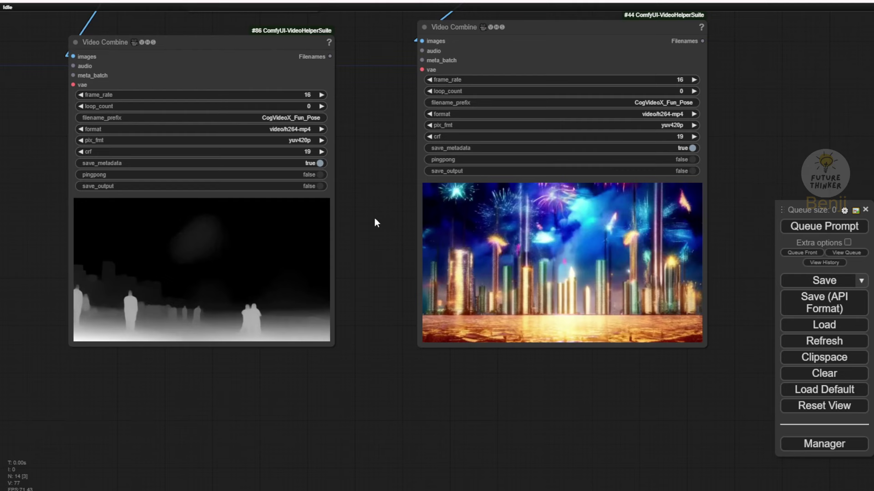
pyautogui.moveTo(374, 219); pyautogui.dragTo(743, 333)
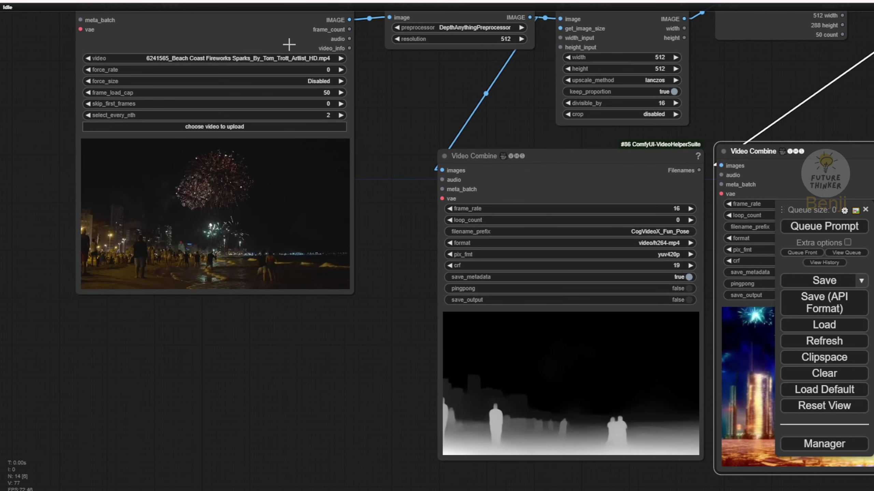
pyautogui.moveTo(288, 43); pyautogui.dragTo(350, 186)
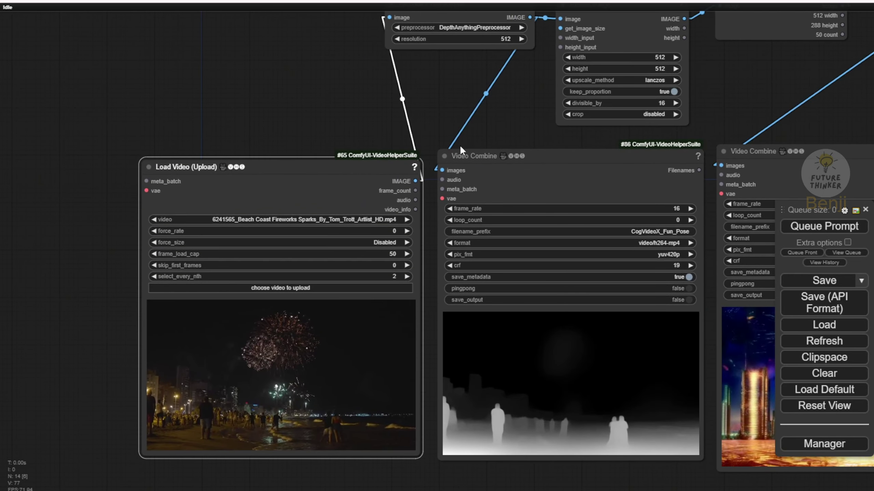
pyautogui.scroll(-1, 516, 134)
pyautogui.moveTo(516, 135); pyautogui.dragTo(329, 59)
pyautogui.scroll(-2, 347, 146)
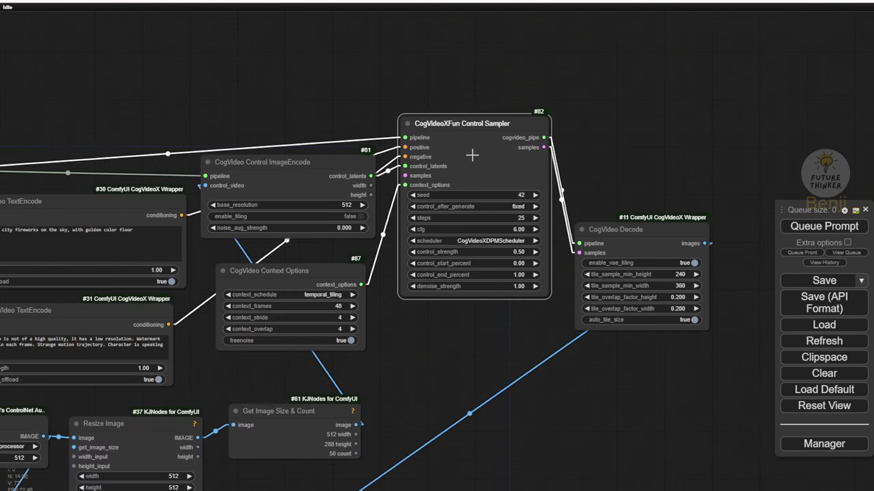
# Raise the Control Sampler's control_strength from 0.50 to 0.70
pyautogui.scroll(8, 479, 152)
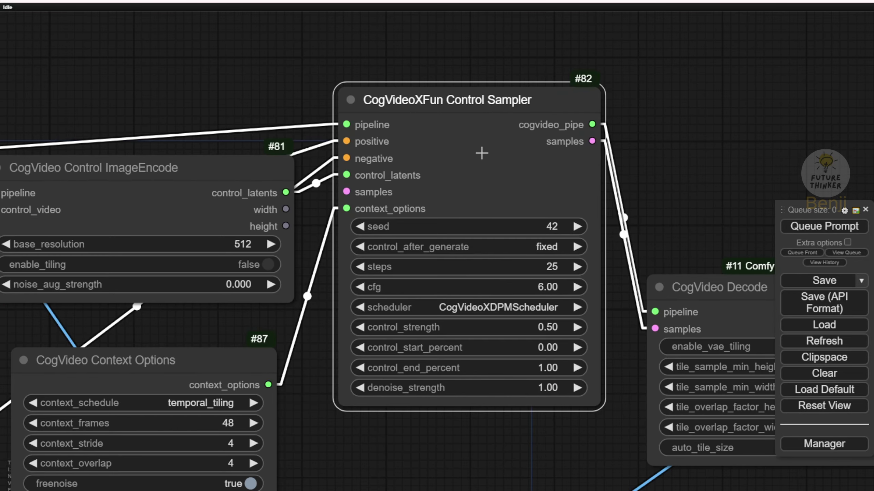
pyautogui.scroll(-2, 365, 387)
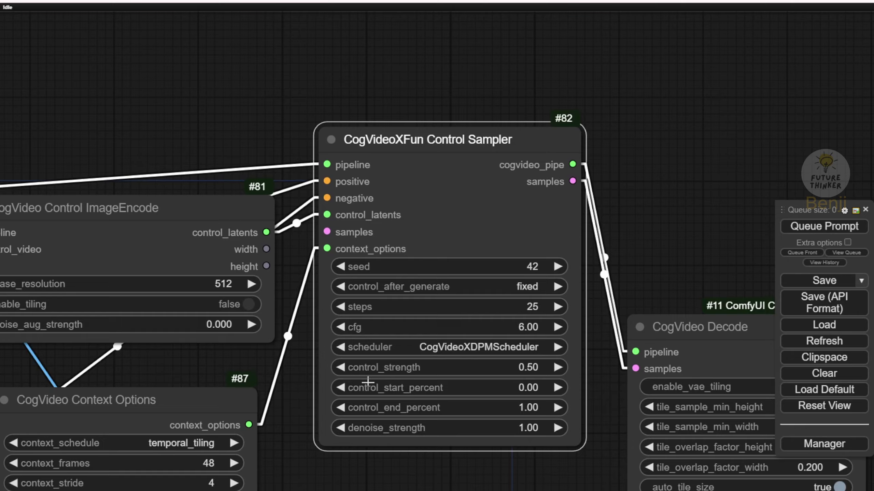
pyautogui.moveTo(288, 399); pyautogui.dragTo(226, 288)
pyautogui.scroll(6, 282, 267)
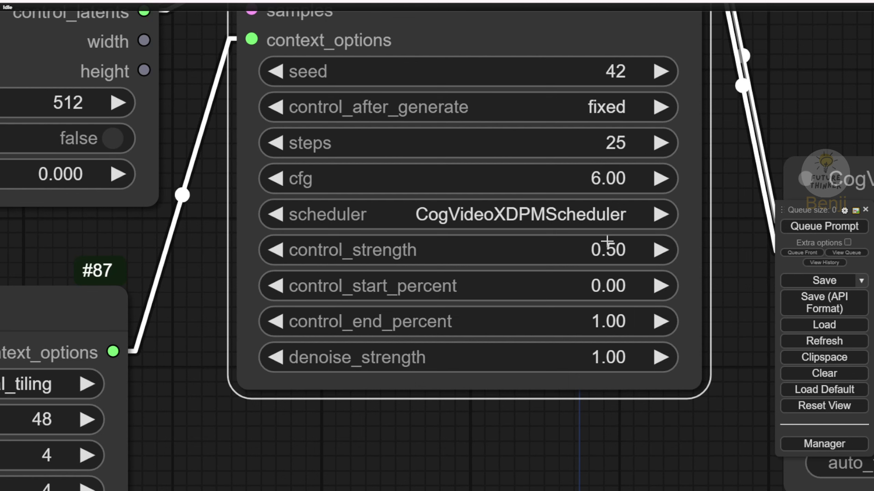
pyautogui.click(607, 247)
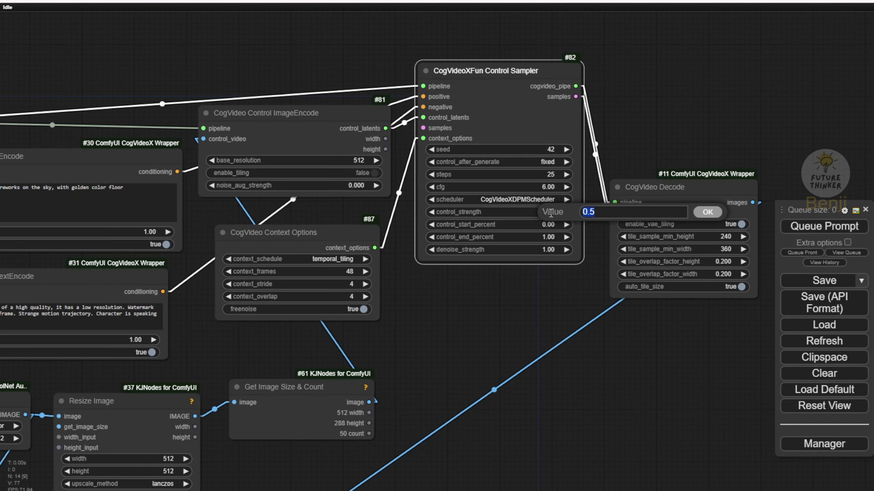
pyautogui.press('Return')
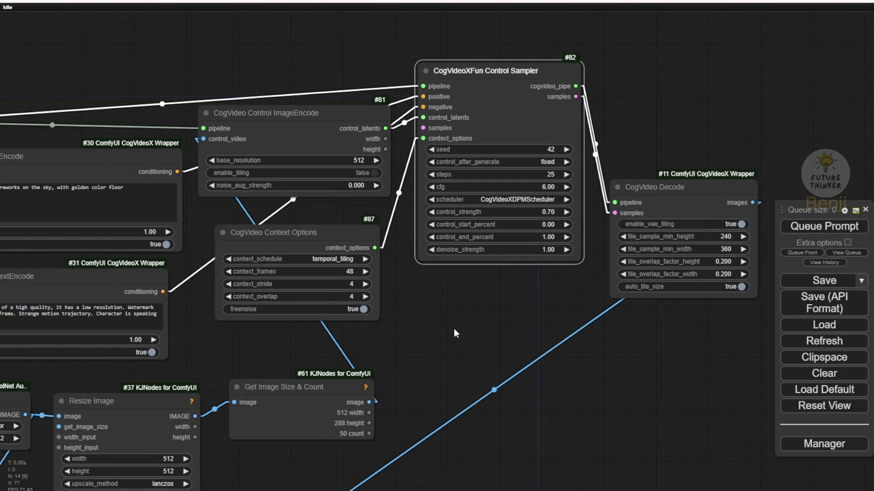
# Load the neon-lit sword fight clip into Load Video and set frame_load_cap to 200
pyautogui.moveTo(453, 327); pyautogui.dragTo(575, 123)
pyautogui.moveTo(564, 289); pyautogui.dragTo(712, 156)
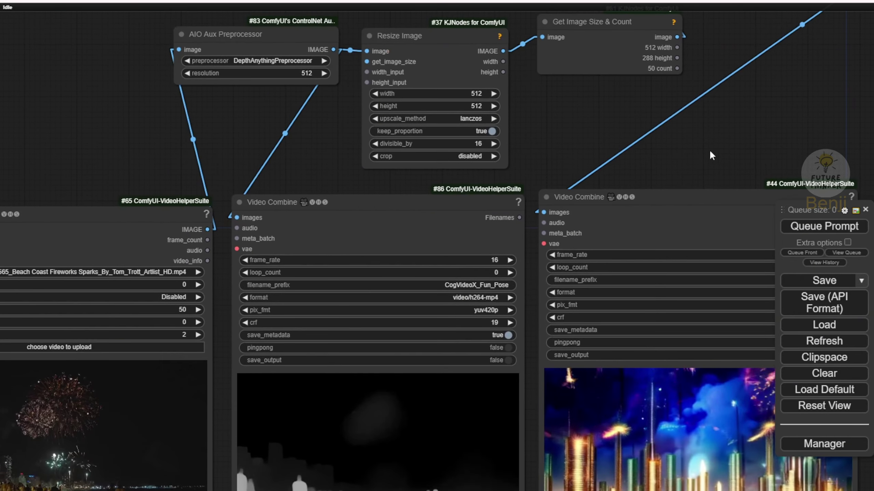
pyautogui.scroll(-3, 409, 193)
pyautogui.scroll(2, 453, 384)
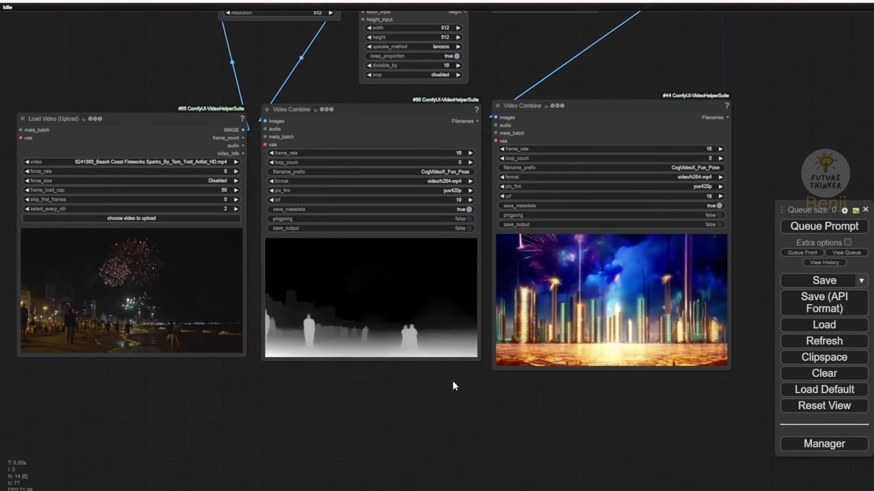
pyautogui.moveTo(453, 382); pyautogui.dragTo(451, 375)
pyautogui.scroll(-2, 511, 401)
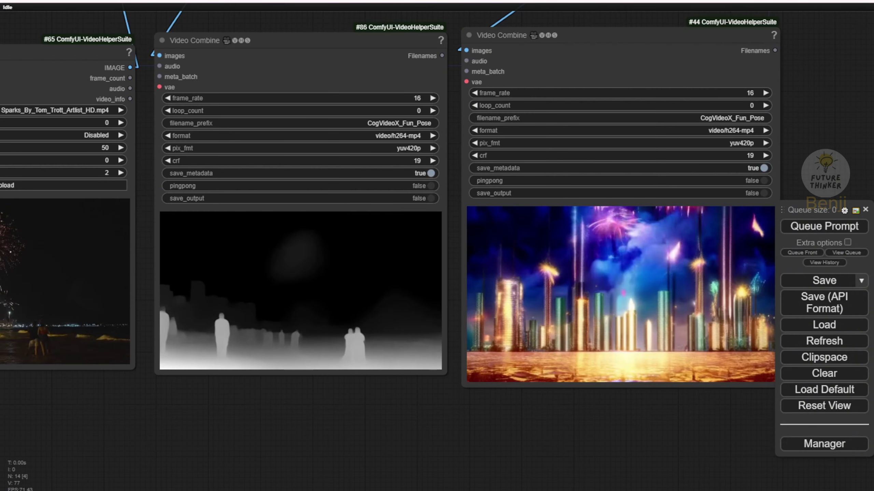
pyautogui.moveTo(512, 400); pyautogui.dragTo(784, 488)
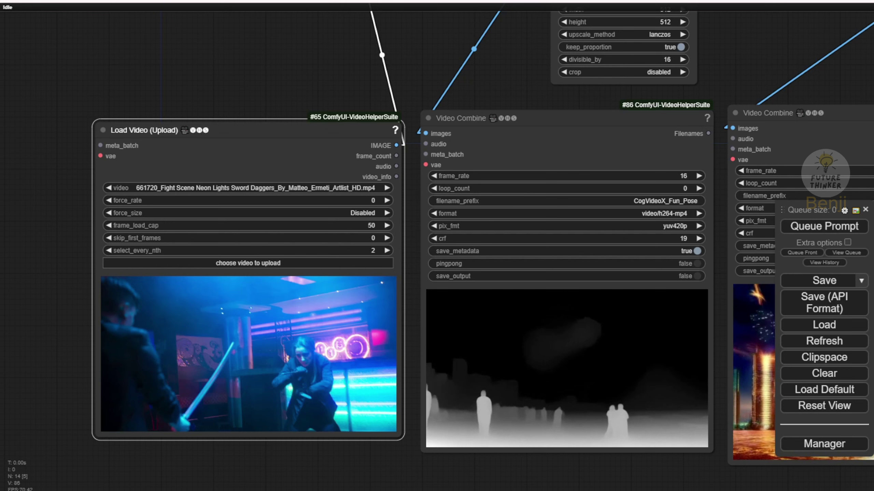
pyautogui.rightClick(309, 172)
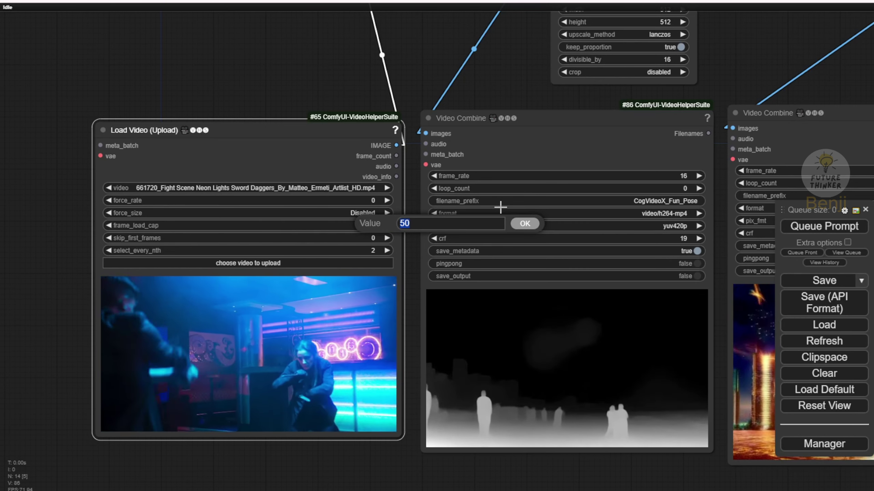
pyautogui.write('20')
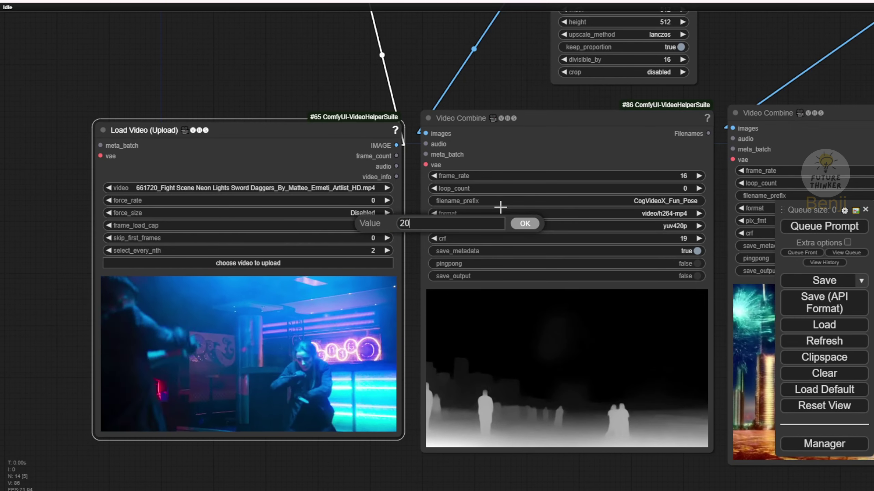
pyautogui.write('0')
pyautogui.press('Return')
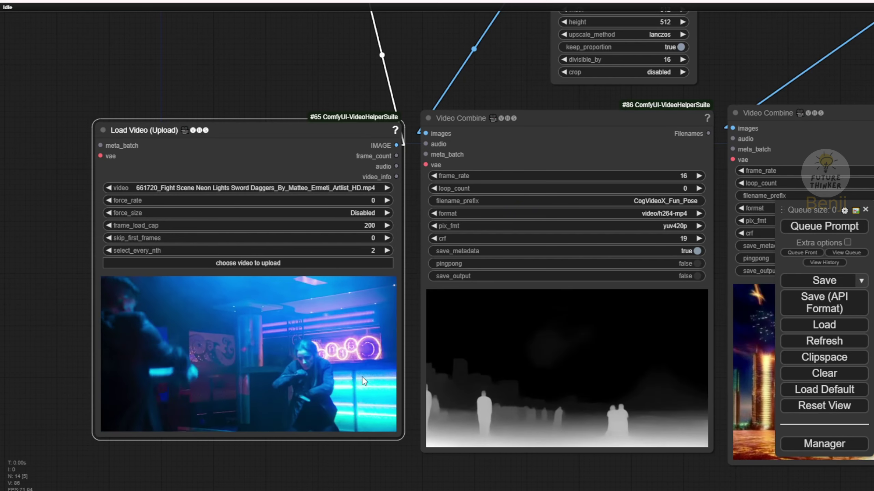
pyautogui.scroll(-8, 363, 382)
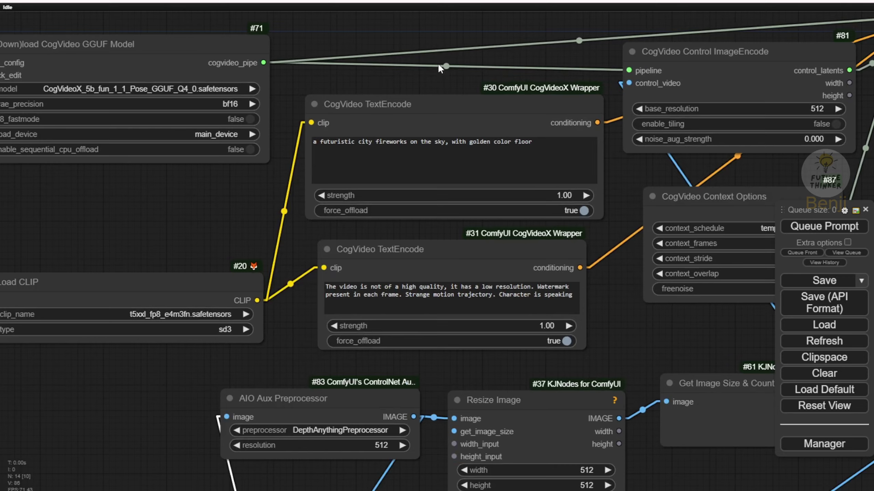
# Replace the prompt with two ninjas sword-fighting atop Tokyo Tower at night with fireworks
pyautogui.scroll(5, 434, 65)
pyautogui.moveTo(581, 179); pyautogui.dragTo(443, 179)
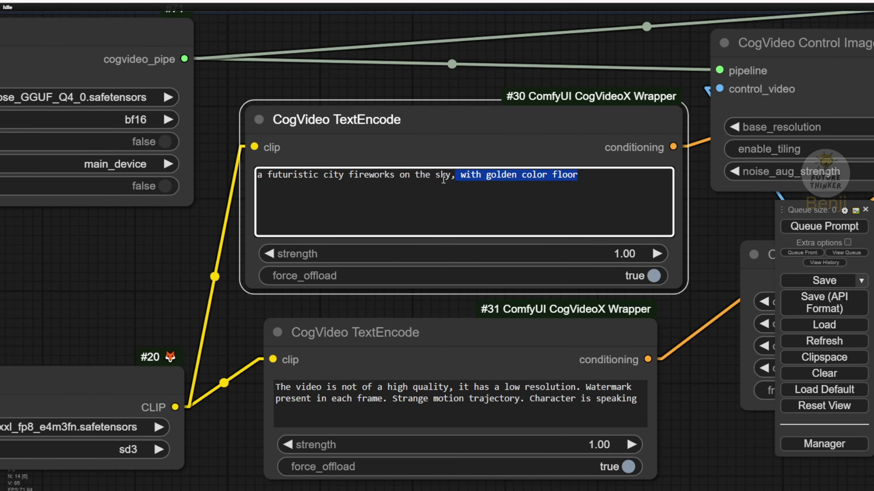
pyautogui.write('2 Ninja is fighting in Toyko Tower, a skytwoer top floor. At night time, outside of the window , fireworks on the sky. A very detail motion, show 2 ninja holding sword and blades to fight.')
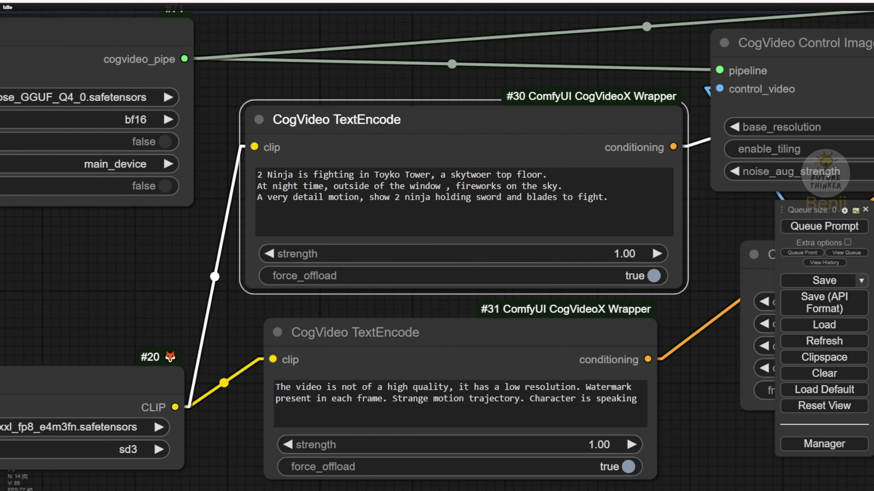
pyautogui.scroll(-5, 361, 448)
# Bring the source fight clip, depth map and fireworks-city result into view together
pyautogui.moveTo(253, 231); pyautogui.dragTo(254, 54)
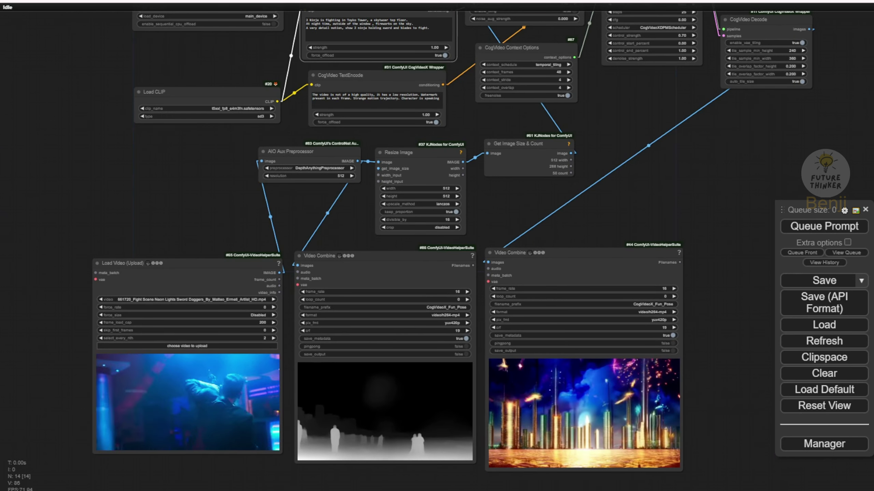
pyautogui.scroll(8, 345, 14)
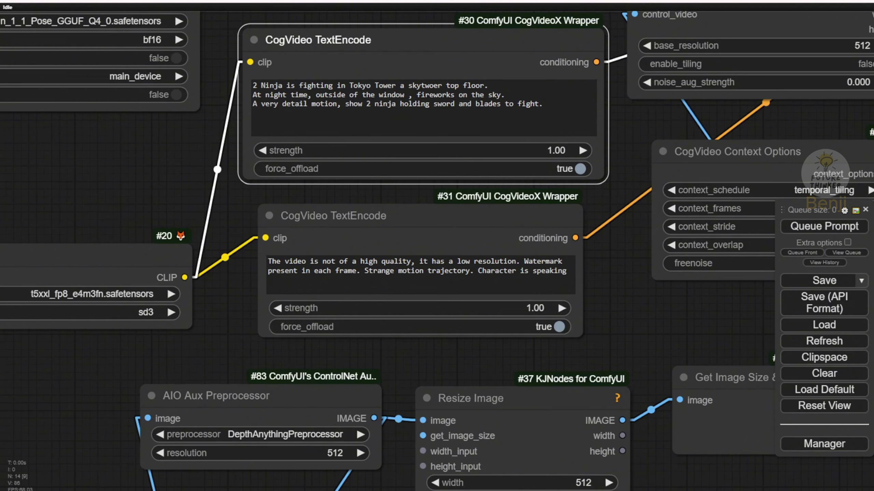
pyautogui.scroll(3, 440, 82)
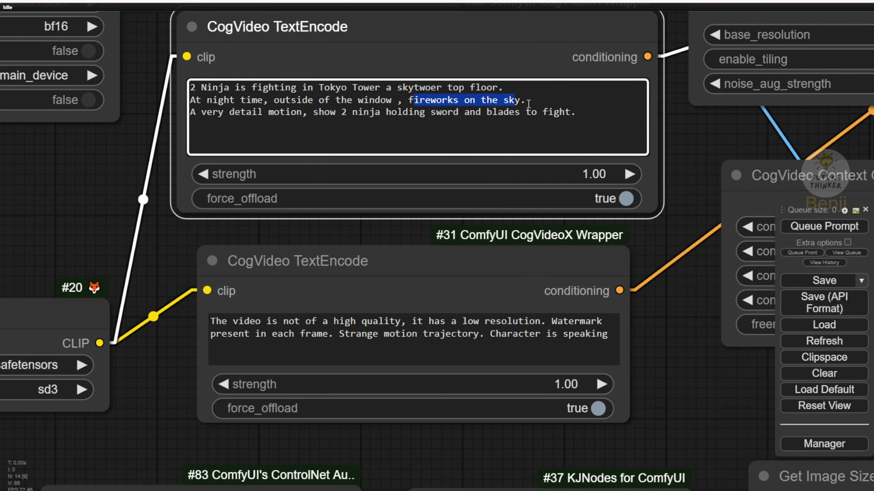
pyautogui.scroll(-5, 692, 135)
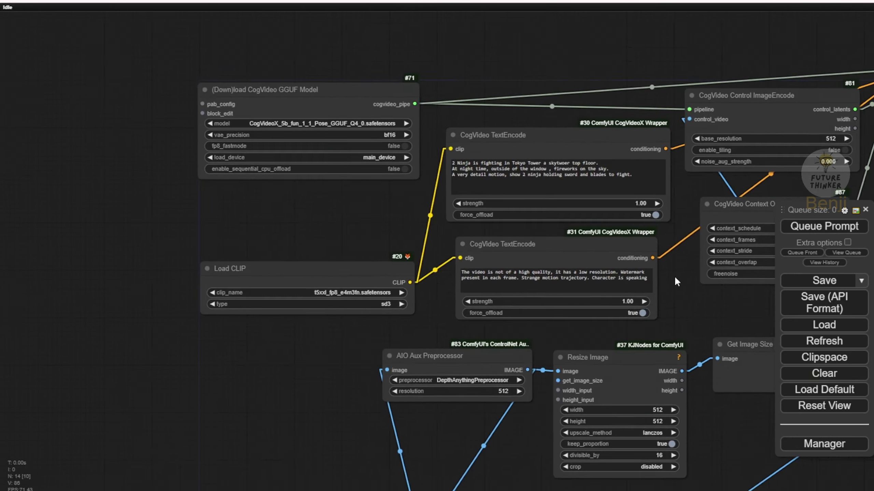
pyautogui.moveTo(654, 459); pyautogui.dragTo(541, 127)
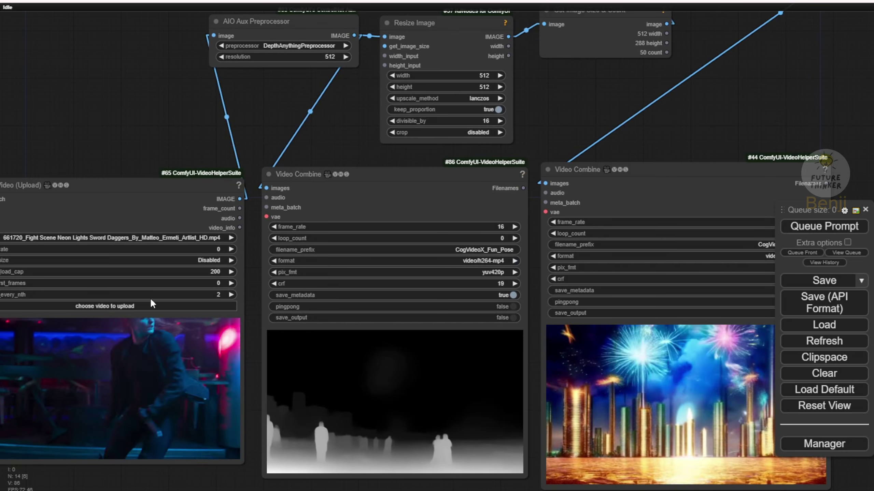
pyautogui.moveTo(151, 120); pyautogui.dragTo(315, 11)
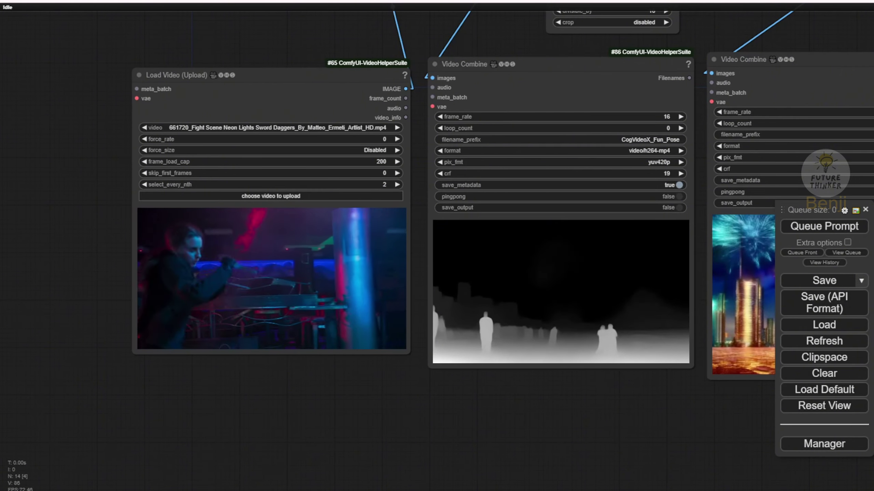
# Run the depth-controlled workflow and view the generated two-ninja fight video beside its depth map
pyautogui.hotkey('ctrl', 'Return')
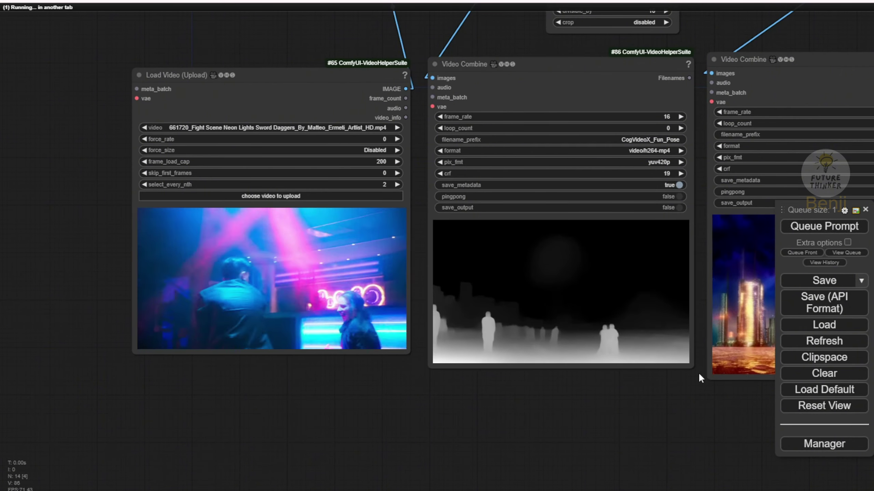
pyautogui.scroll(-2, 566, 426)
pyautogui.moveTo(567, 426); pyautogui.dragTo(409, 418)
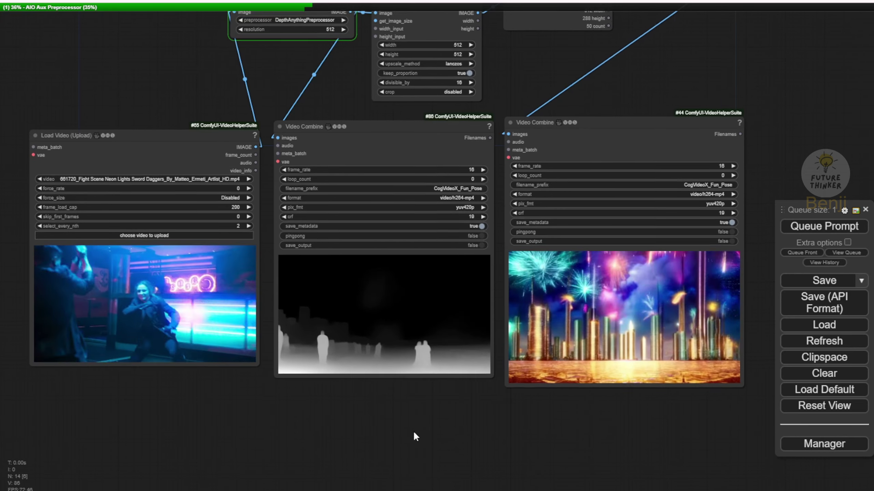
pyautogui.moveTo(413, 431); pyautogui.dragTo(398, 473)
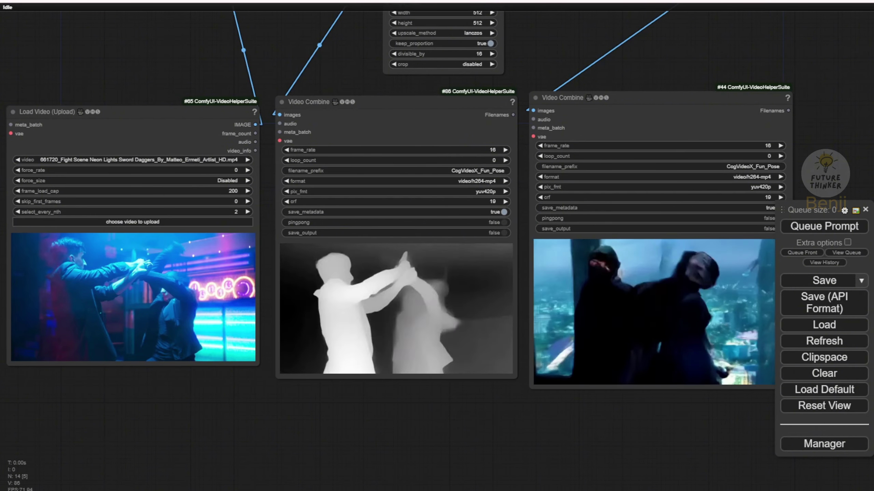
pyautogui.moveTo(672, 391); pyautogui.dragTo(584, 412)
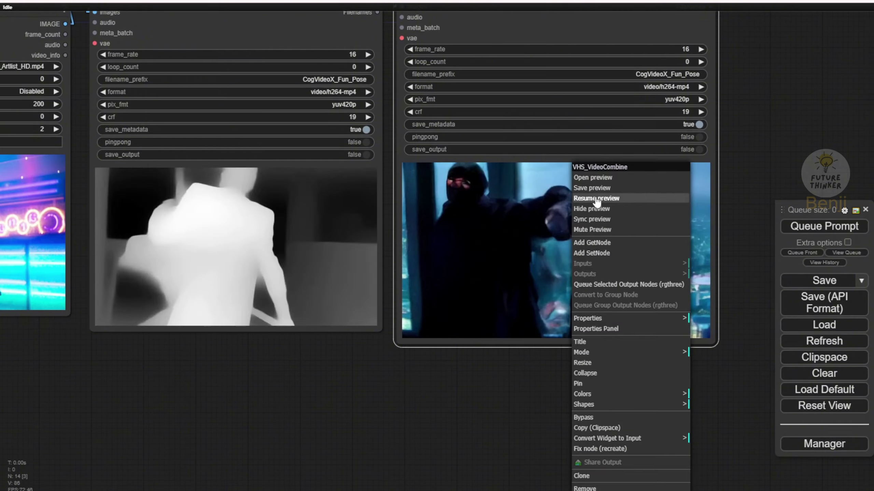
pyautogui.click(240, 199)
pyautogui.moveTo(245, 362); pyautogui.dragTo(401, 489)
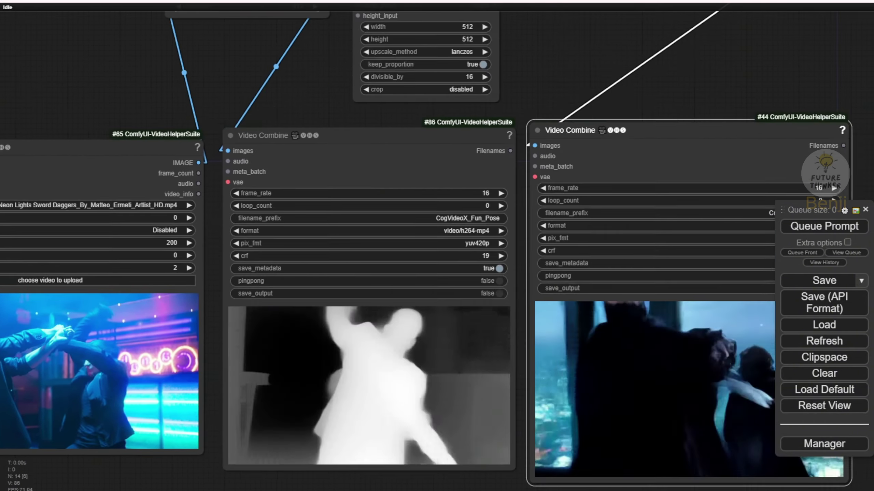
pyautogui.moveTo(325, 400); pyautogui.dragTo(313, 142)
# Switch the AIO Aux Preprocessor from DepthAnythingPreprocessor to DWPreprocessor
pyautogui.scroll(3, 313, 142)
pyautogui.click(313, 157)
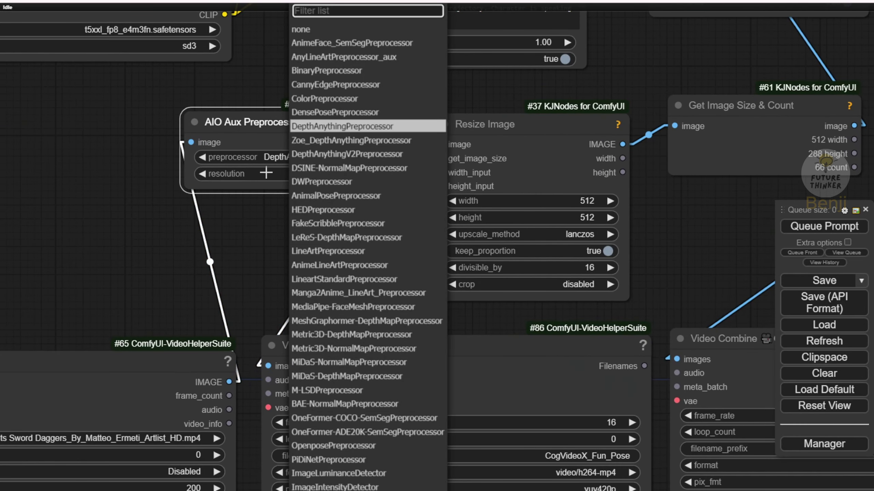
pyautogui.click(299, 182)
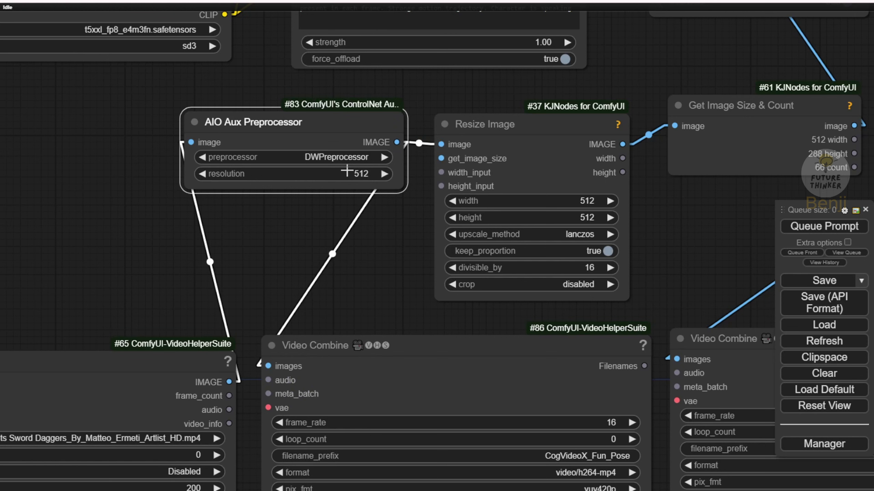
pyautogui.moveTo(348, 125); pyautogui.dragTo(351, 132)
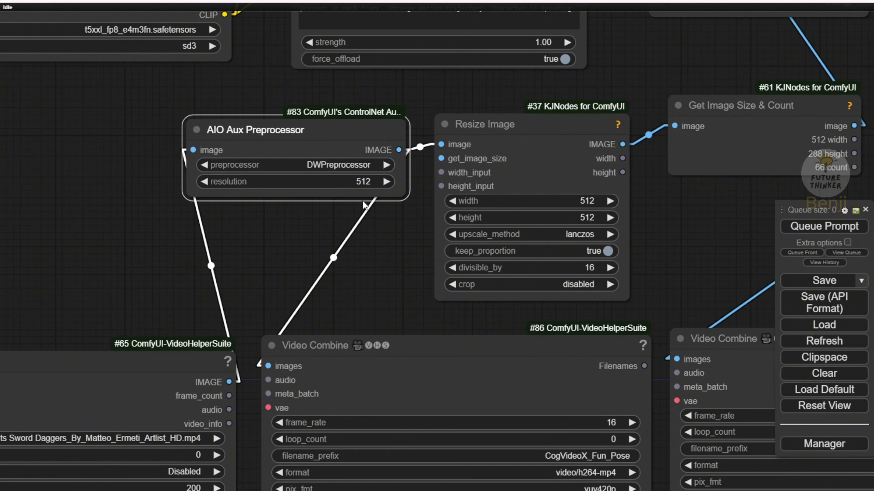
# Center the two video previews and rerun the workflow with pose control
pyautogui.moveTo(394, 270); pyautogui.dragTo(382, 16)
pyautogui.scroll(-3, 344, 104)
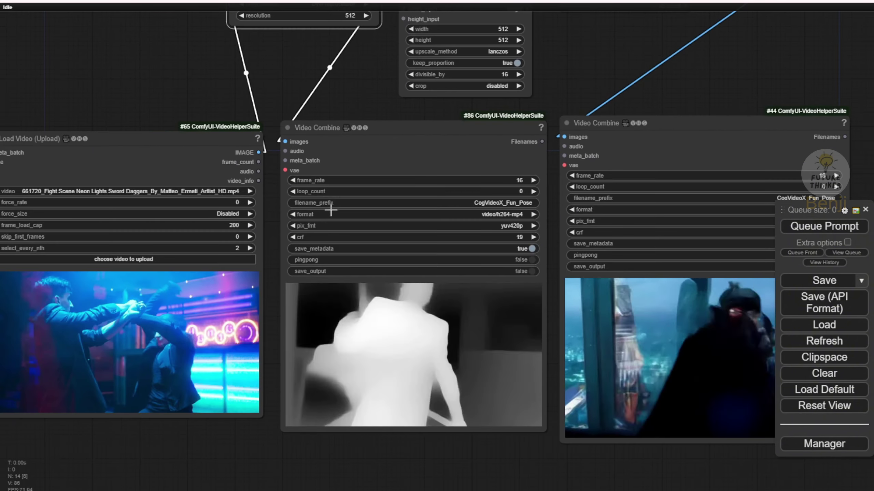
pyautogui.moveTo(555, 48); pyautogui.dragTo(375, 94)
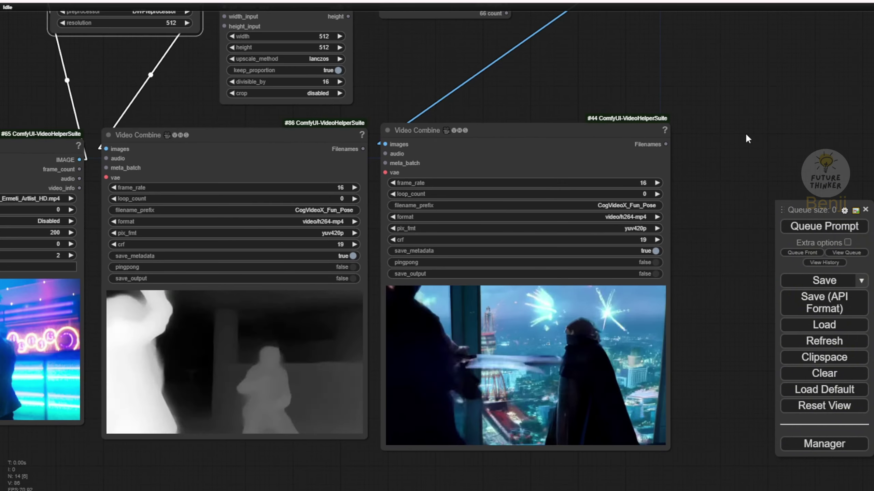
pyautogui.hotkey('ctrl', 'Return')
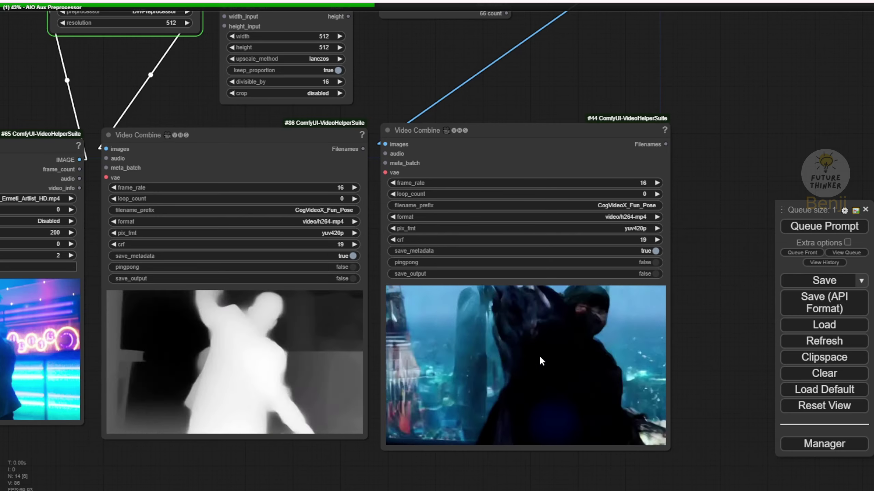
# Compare the DWPose skeleton video and the new ninja sword-fight result side by side
pyautogui.rightClick(540, 358)
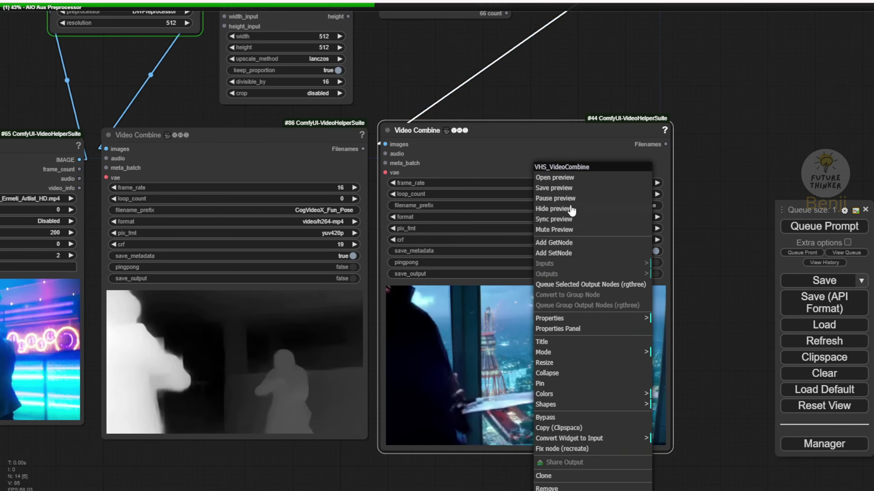
pyautogui.scroll(-2, 75, 38)
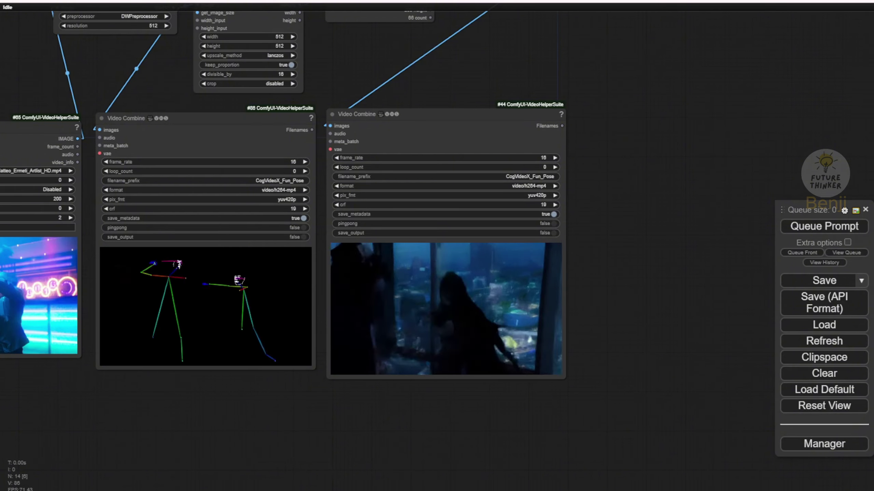
pyautogui.scroll(6, 403, 358)
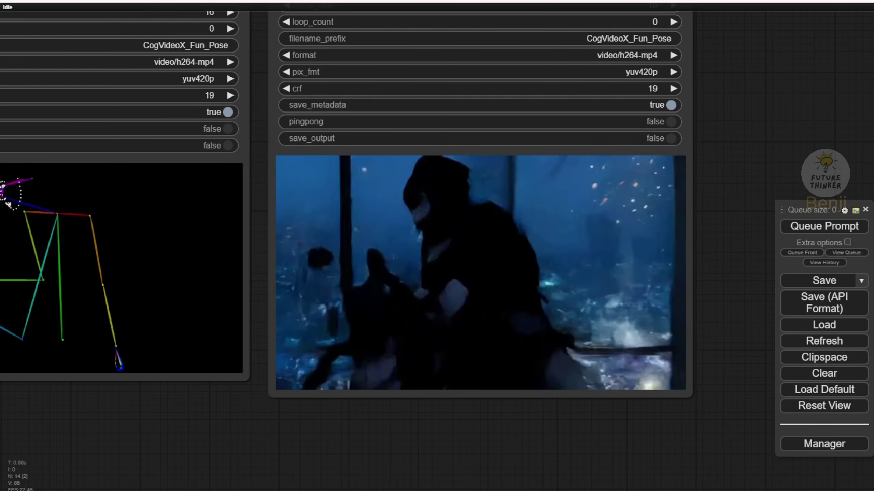
pyautogui.moveTo(235, 415); pyautogui.dragTo(337, 452)
pyautogui.scroll(-3, 316, 421)
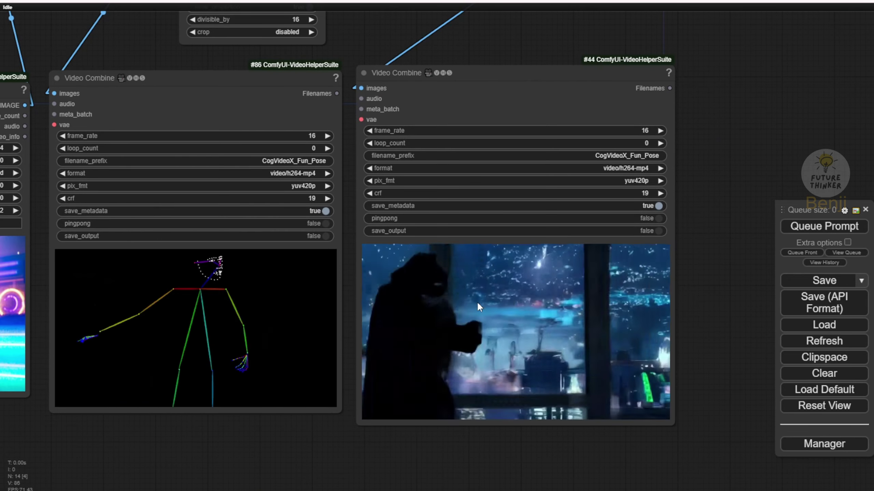
pyautogui.moveTo(451, 315); pyautogui.dragTo(537, 309)
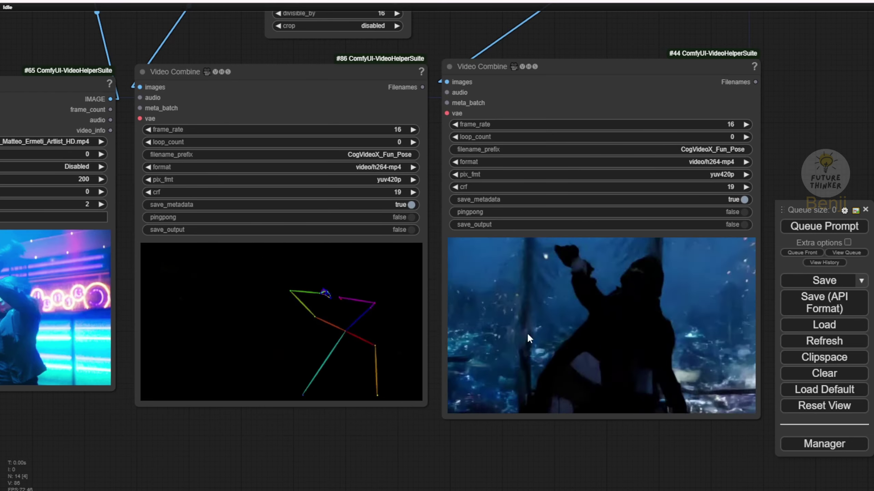
pyautogui.scroll(-2, 416, 417)
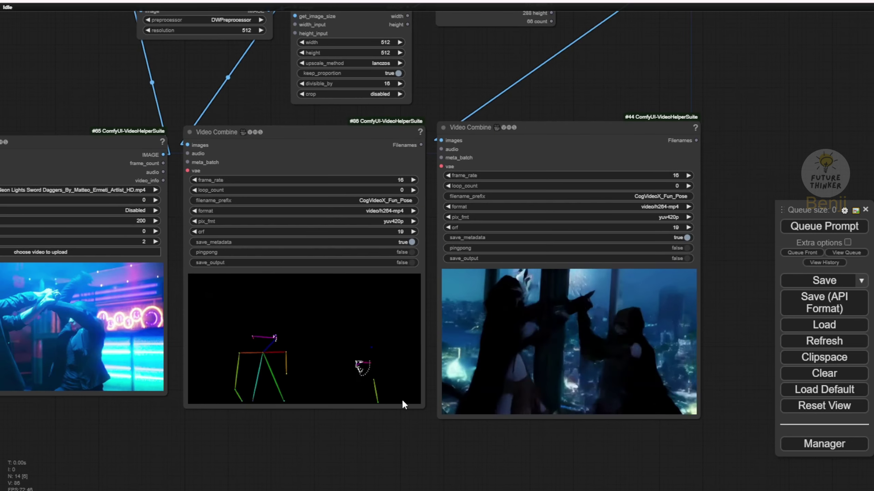
pyautogui.scroll(-2, 401, 399)
pyautogui.moveTo(401, 427); pyautogui.dragTo(450, 417)
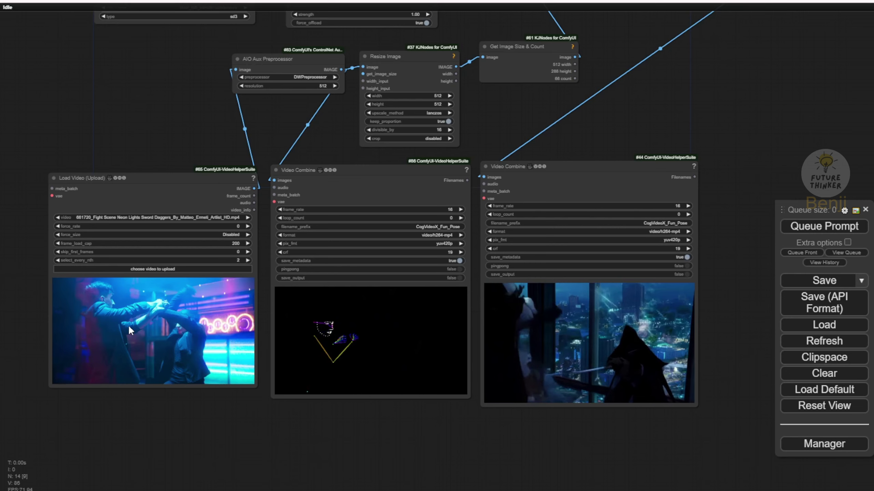
# Move the Load Video node slightly left and enlarge its source clip preview
pyautogui.rightClick(128, 325)
pyautogui.click(158, 204)
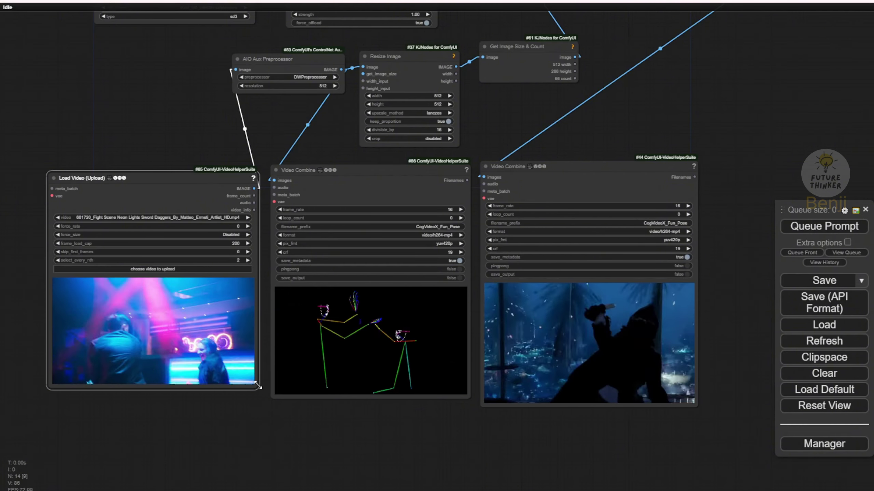
pyautogui.moveTo(179, 178); pyautogui.dragTo(166, 177)
pyautogui.moveTo(246, 388); pyautogui.dragTo(263, 396)
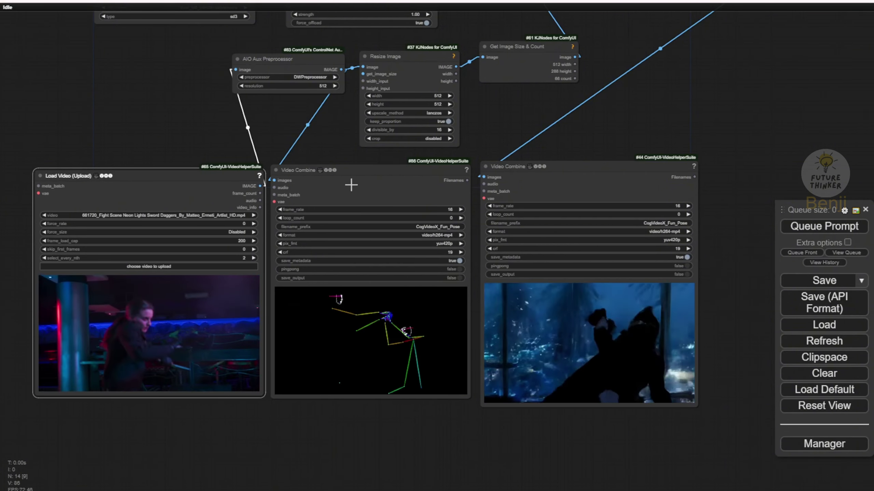
# Frame the Load Video node next to the skeleton and ninja result previews
pyautogui.moveTo(404, 459); pyautogui.dragTo(406, 394)
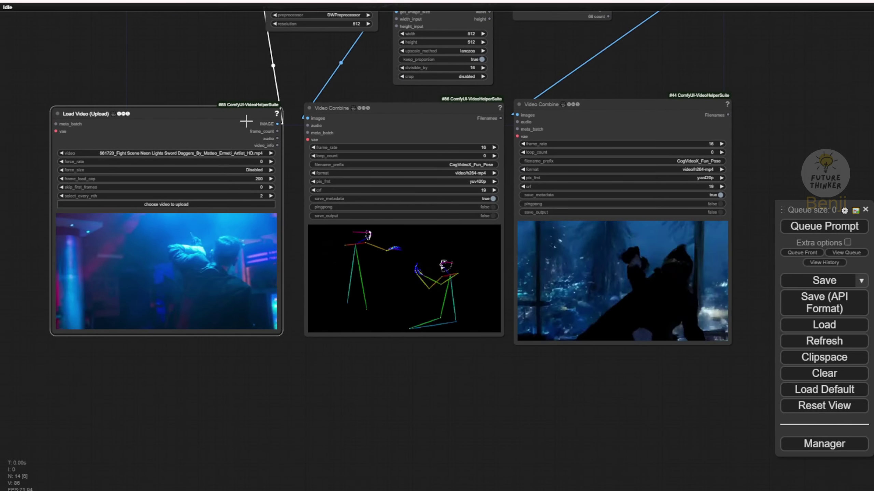
pyautogui.moveTo(244, 115); pyautogui.dragTo(260, 114)
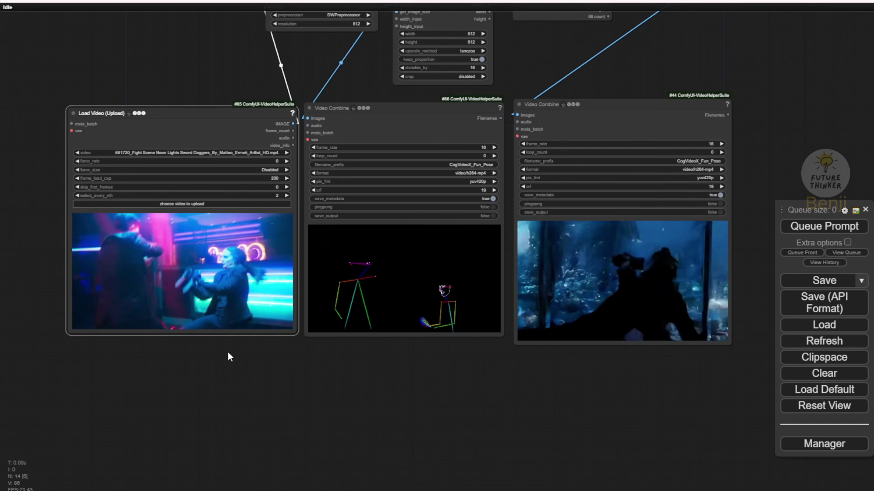
pyautogui.moveTo(214, 375); pyautogui.dragTo(249, 372)
pyautogui.scroll(3, 188, 279)
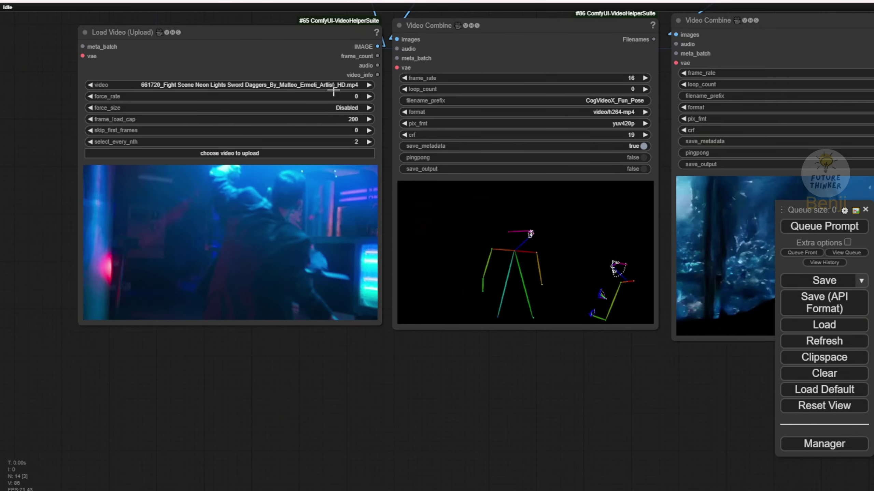
pyautogui.scroll(-2, 437, 282)
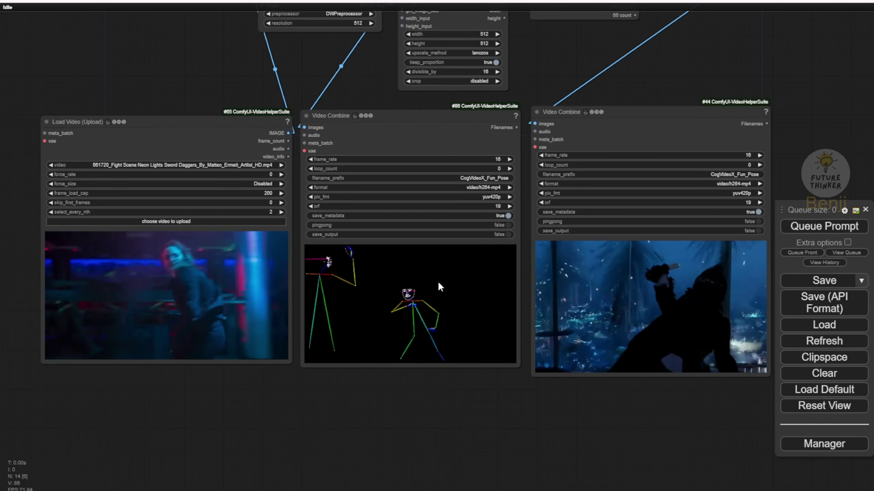
pyautogui.scroll(-3, 437, 282)
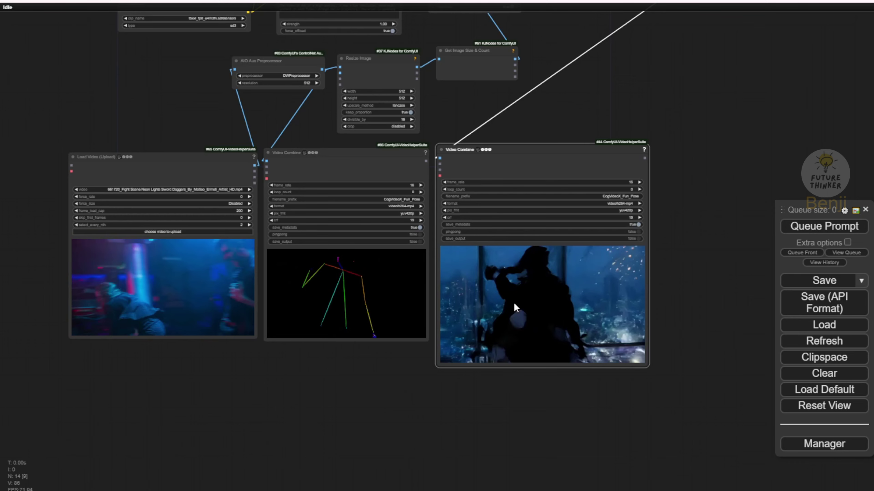
pyautogui.click(521, 302)
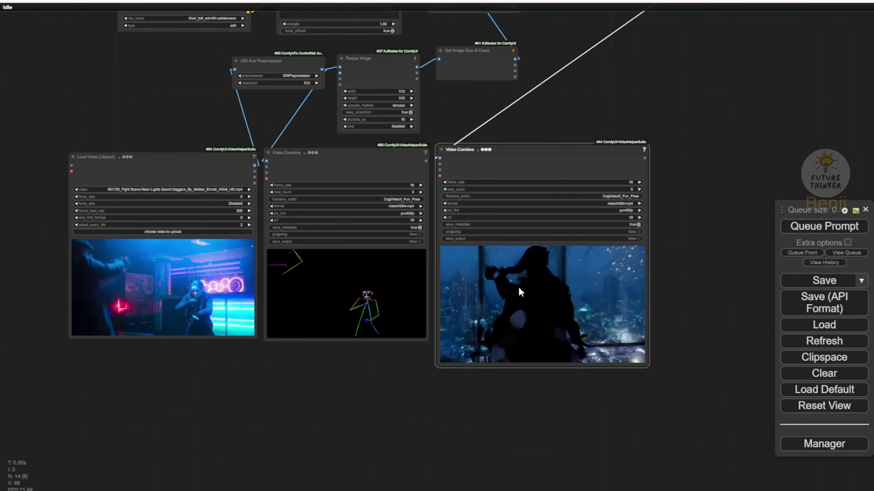